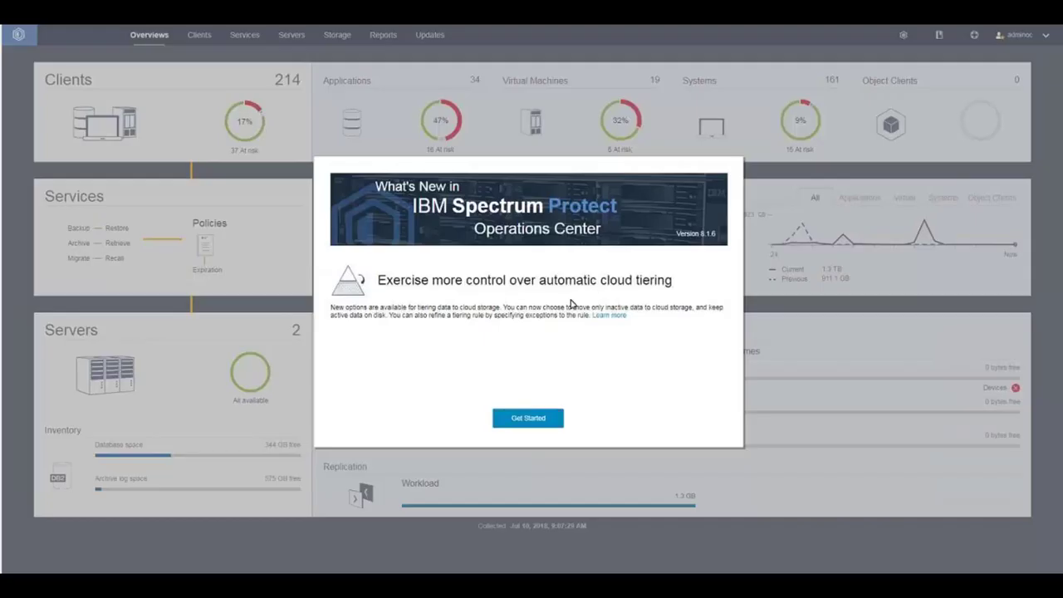
# - Close the What's New welcome dialog to reveal the overview dashboard
pyautogui.click(525, 418)
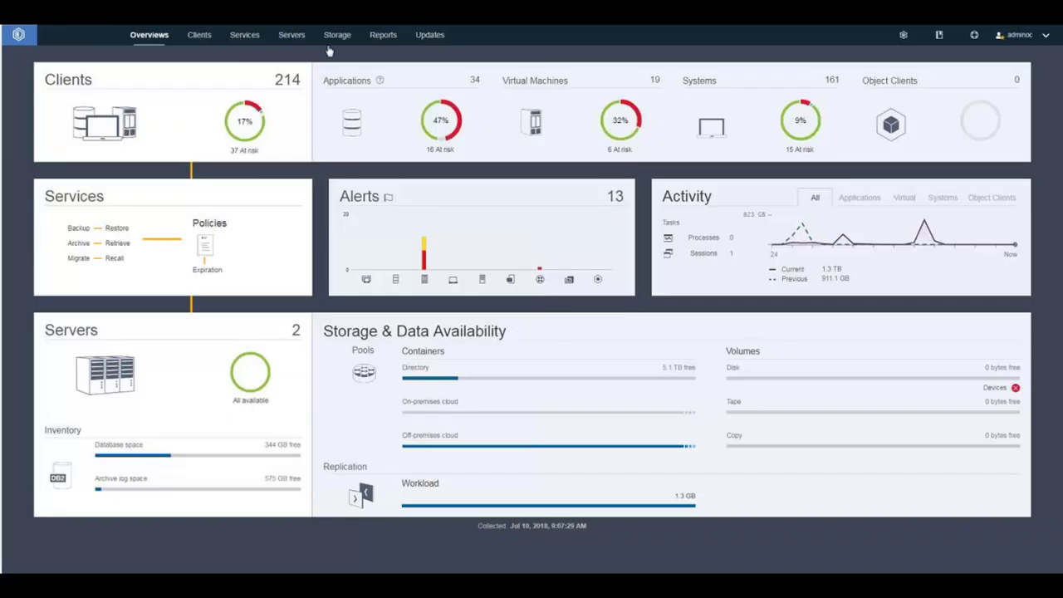
pyautogui.moveTo(332, 42)
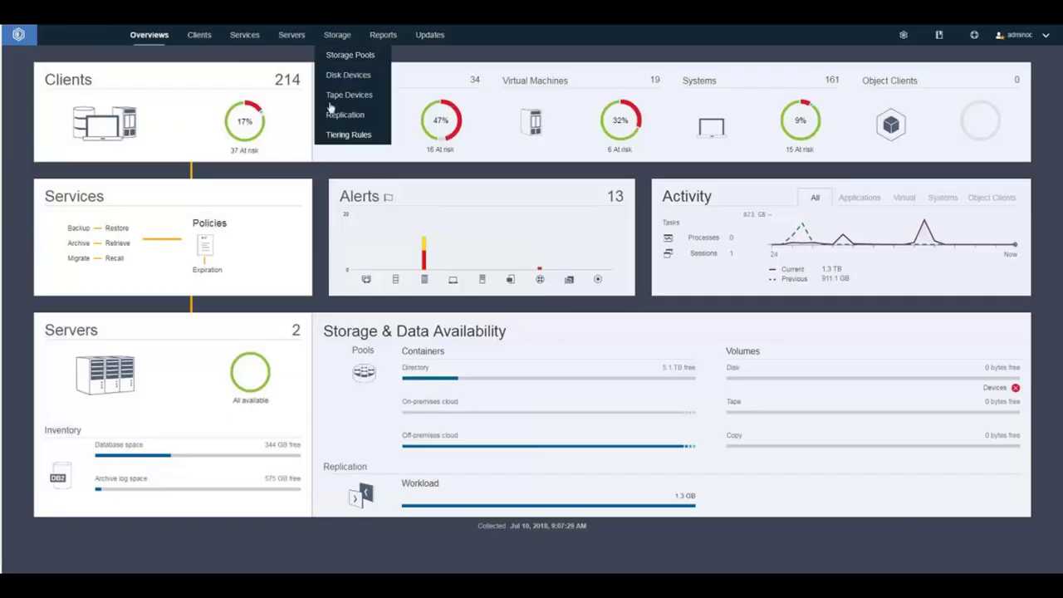
# - Start a new tiering rule on server TSMGUI13 with CLEVERSAFEPOOL as the target pool
pyautogui.click(336, 136)
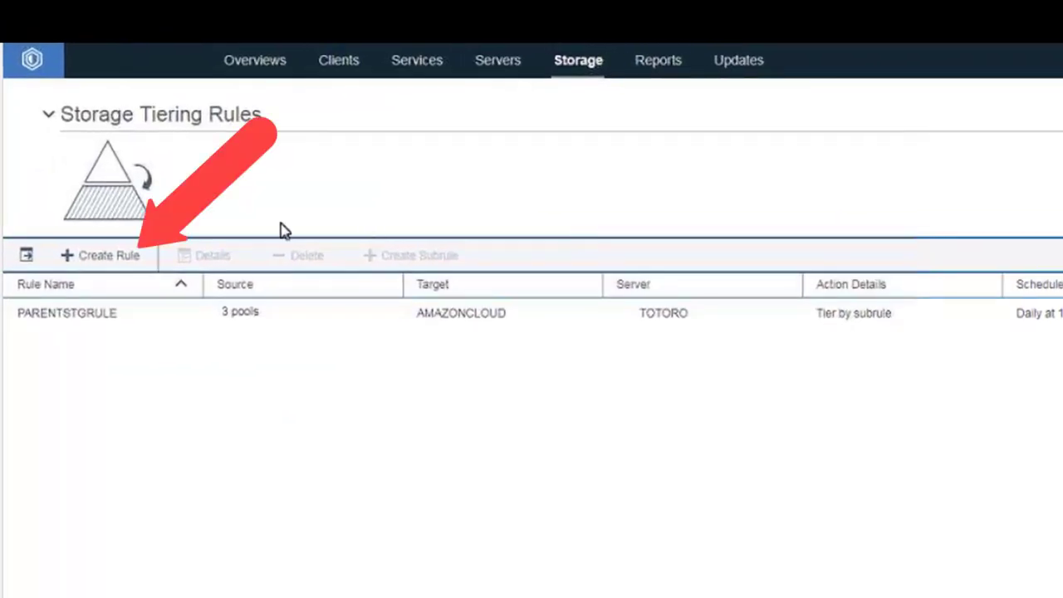
pyautogui.click(121, 264)
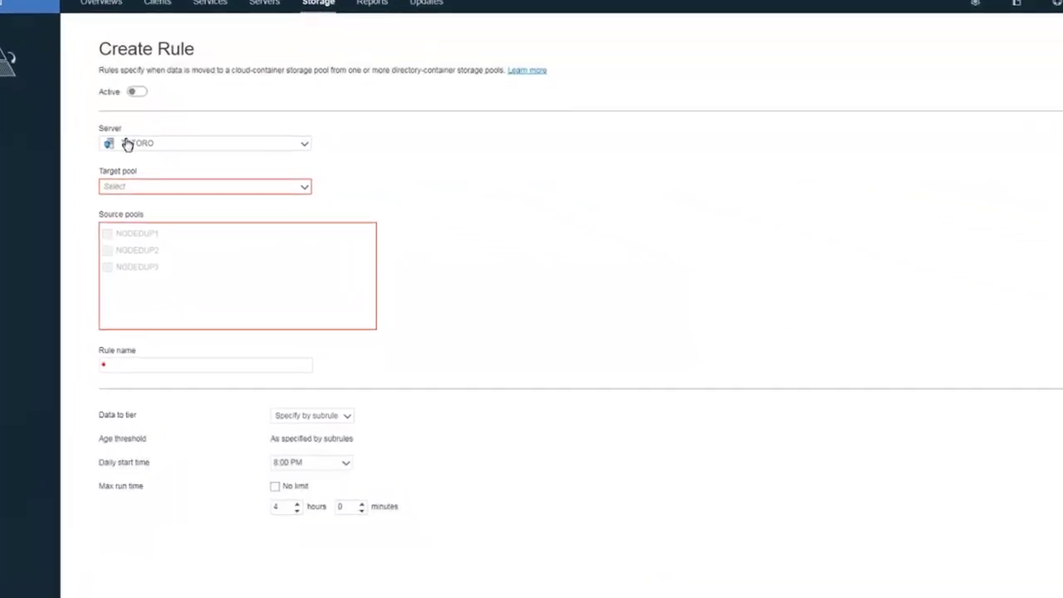
pyautogui.click(304, 144)
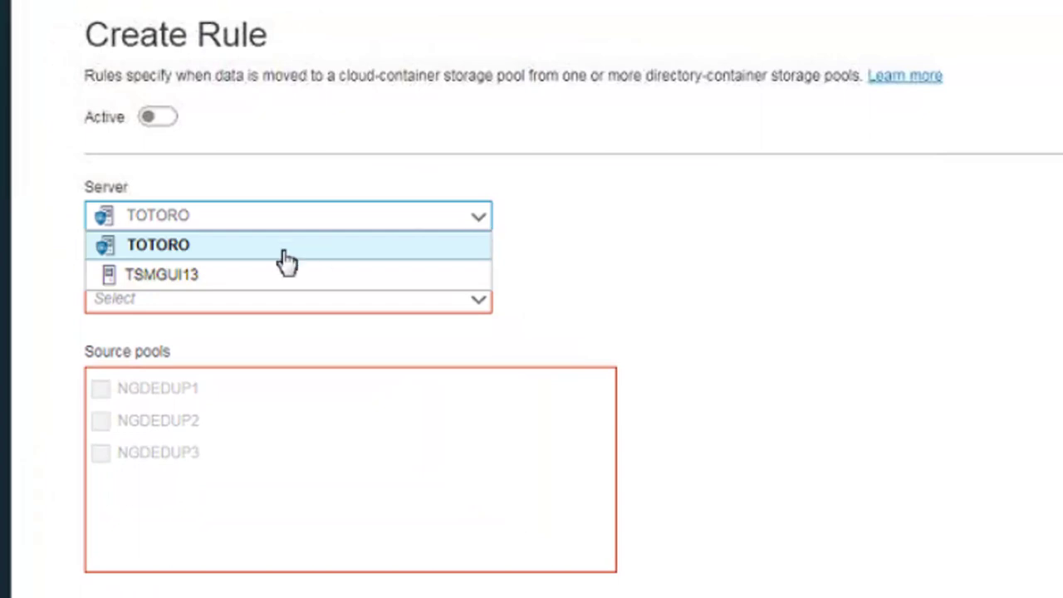
pyautogui.click(216, 280)
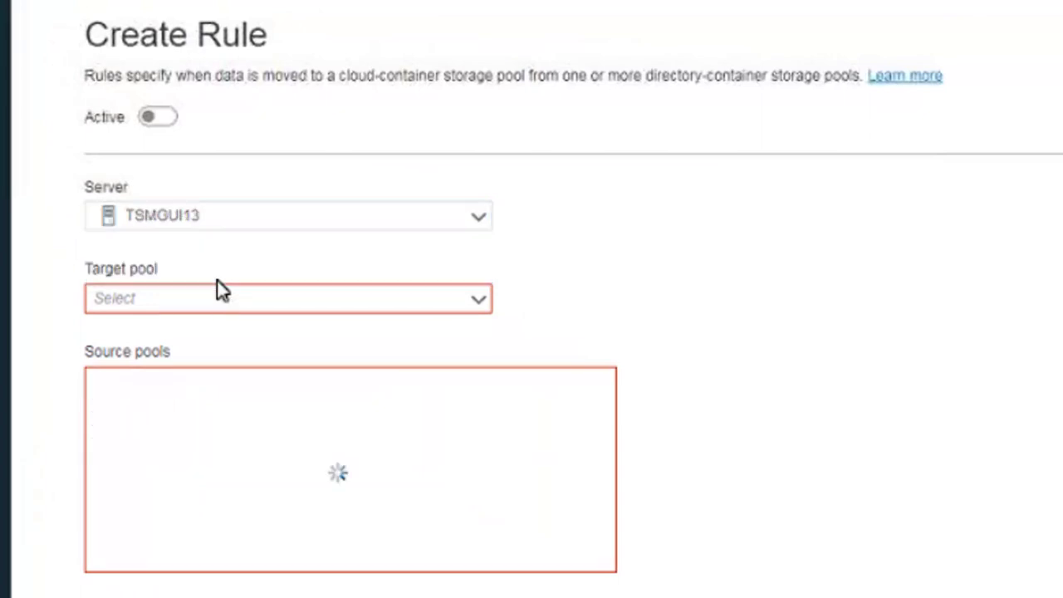
pyautogui.click(479, 304)
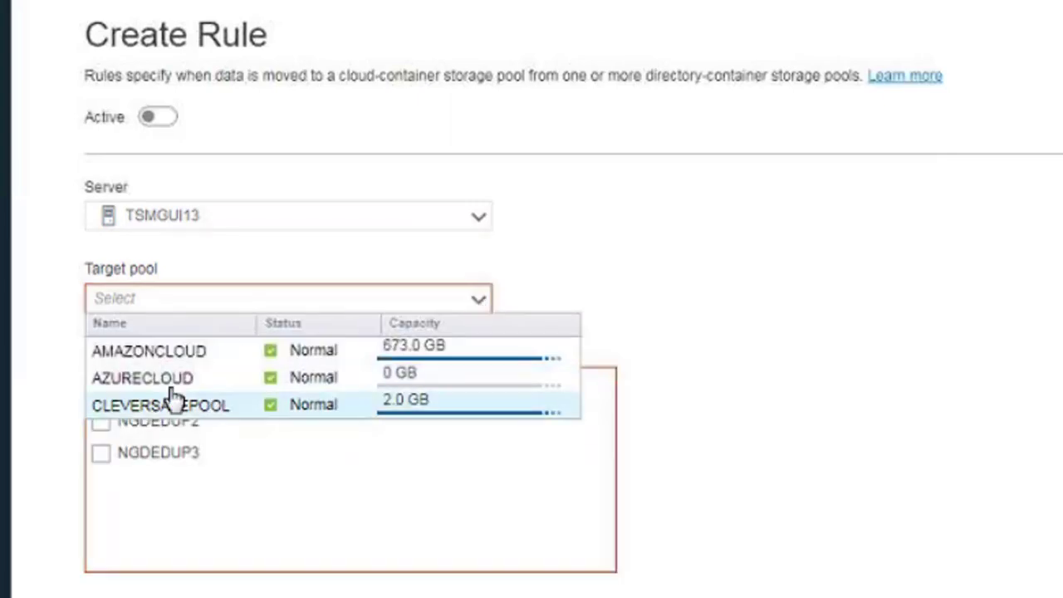
pyautogui.click(147, 406)
# - Select NGDEDUP1 and NGDEDUP3 as source pools and name the rule PARENT_RULE_STGPOOL1
pyautogui.click(100, 389)
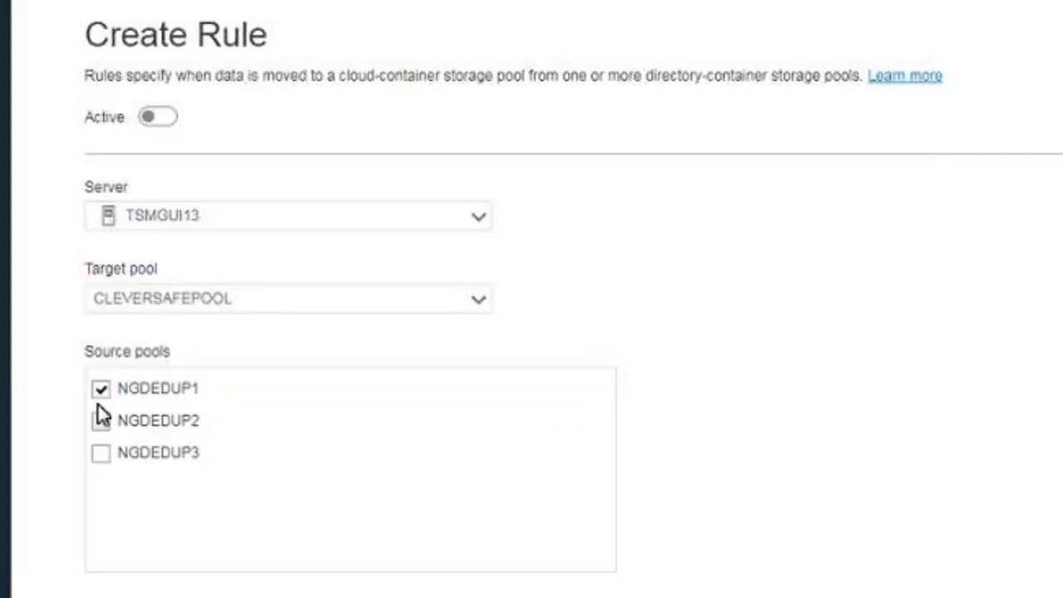
pyautogui.click(101, 454)
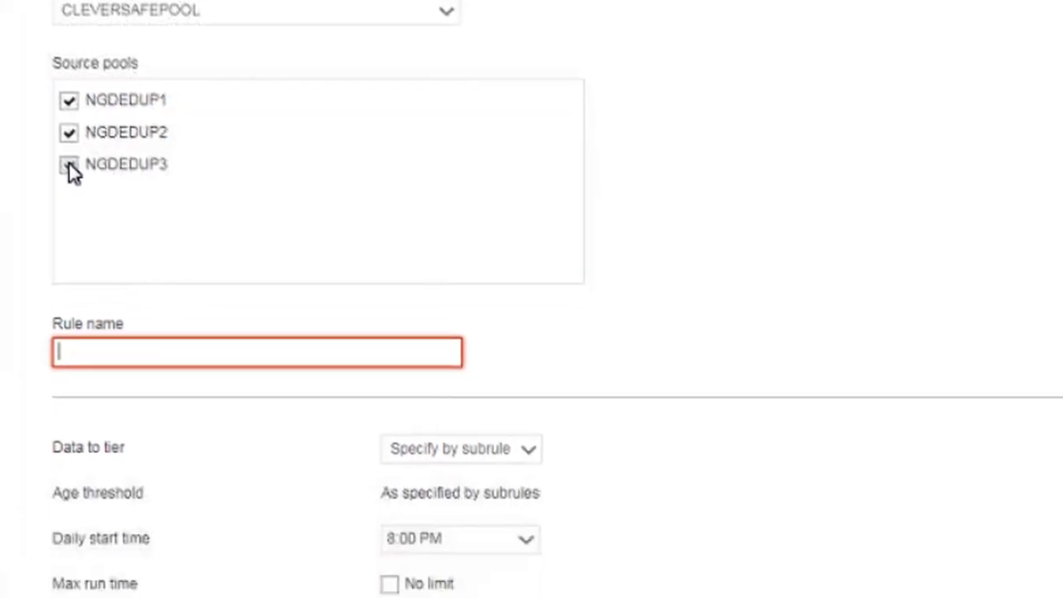
pyautogui.click(69, 297)
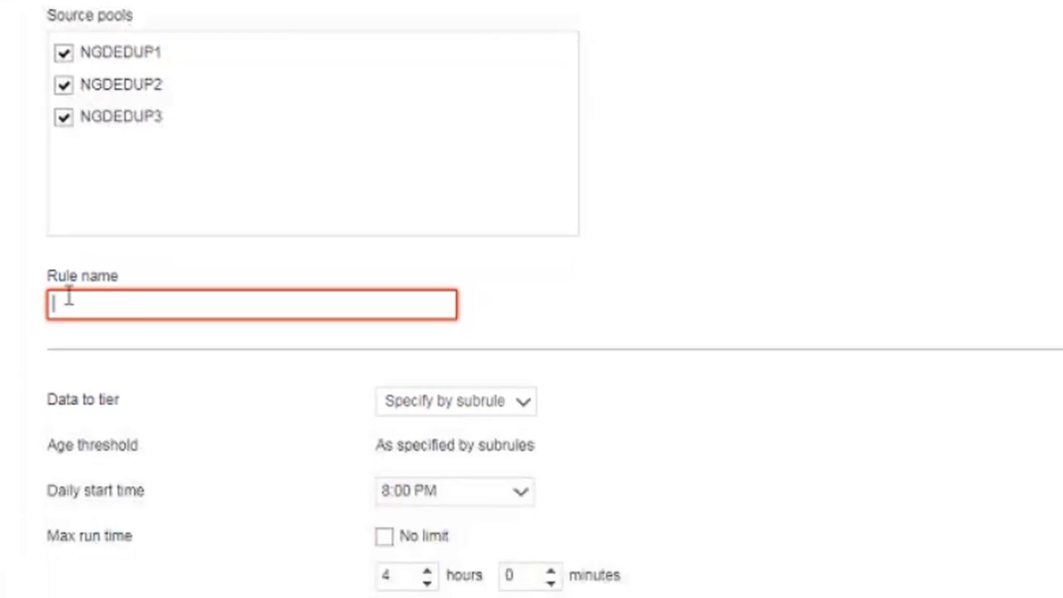
pyautogui.write('PARENT_RULE_STGPOOL1')
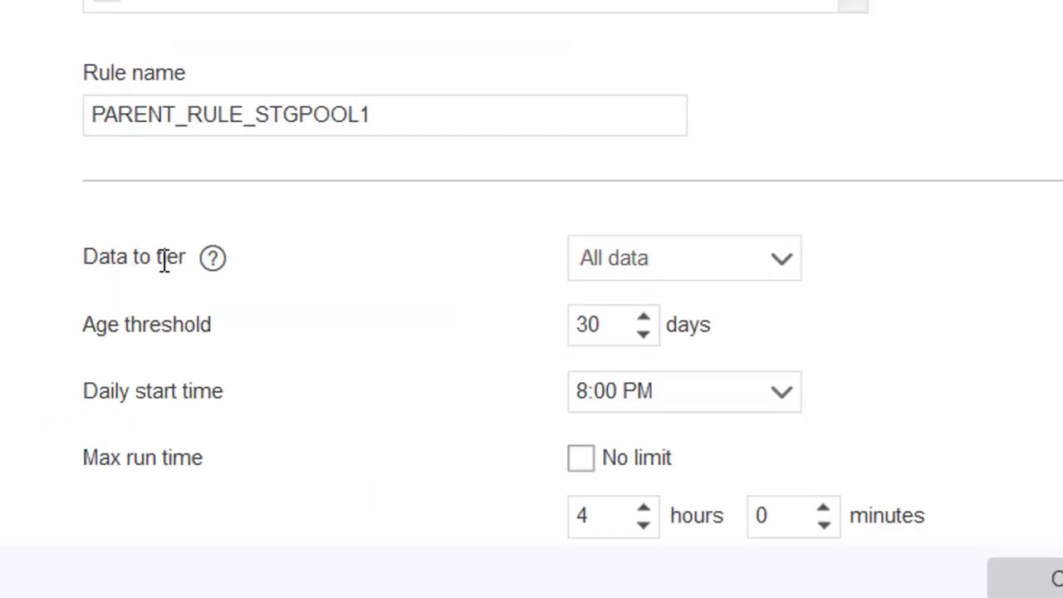
# - Set Data to tier to Specify by subrule and open the 'Selecting a cloud tiering option' help topic
pyautogui.click(214, 260)
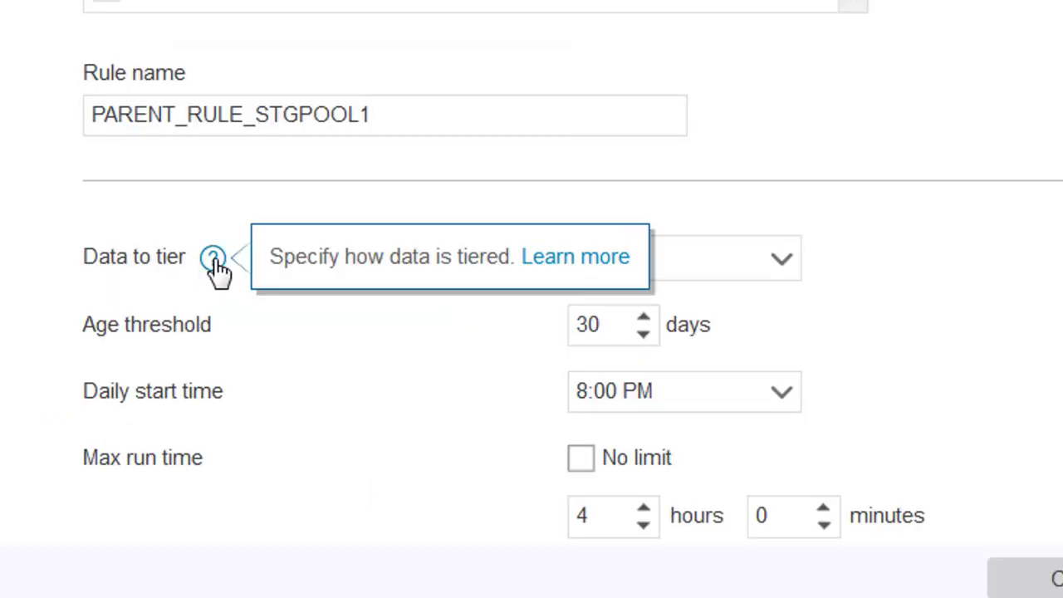
pyautogui.click(780, 262)
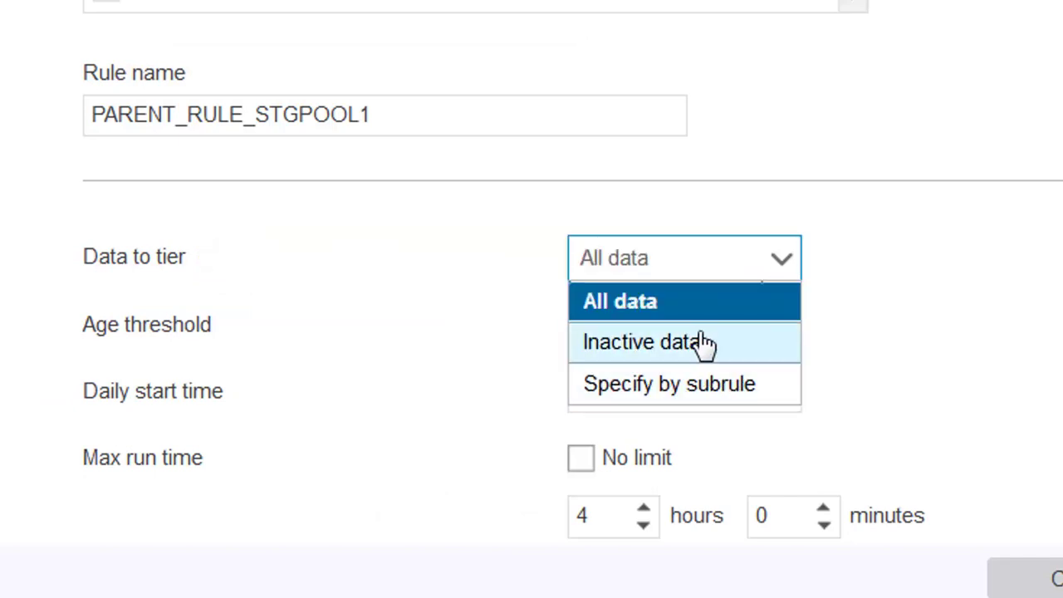
pyautogui.click(516, 256)
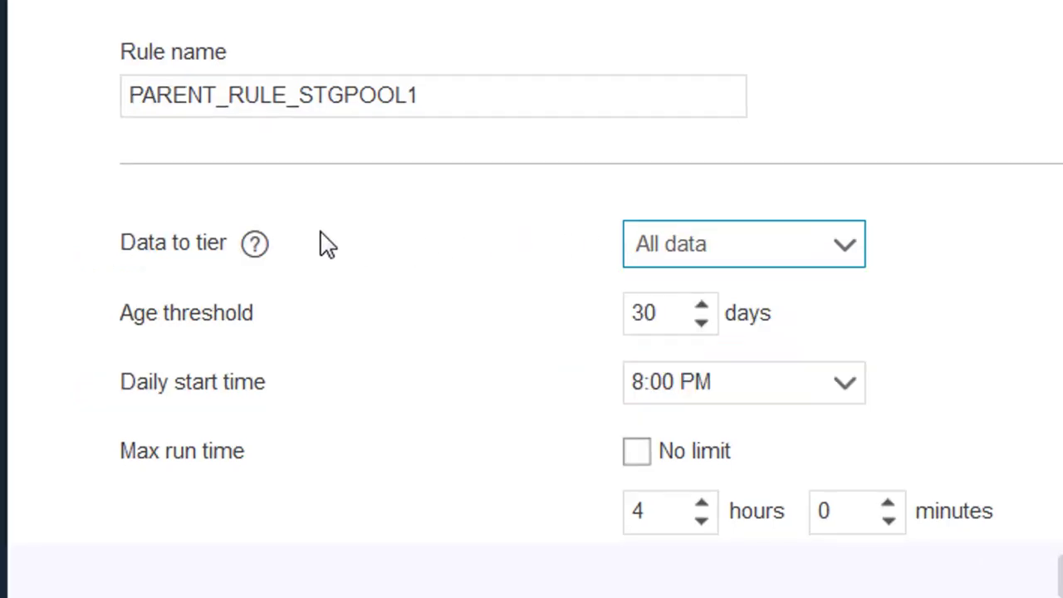
pyautogui.moveTo(255, 244)
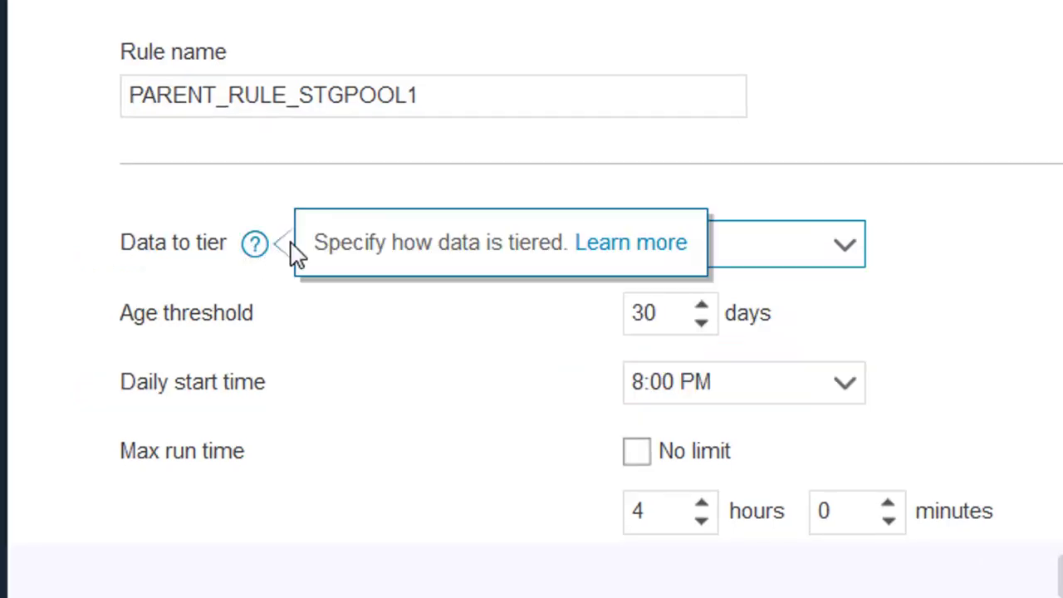
pyautogui.click(606, 249)
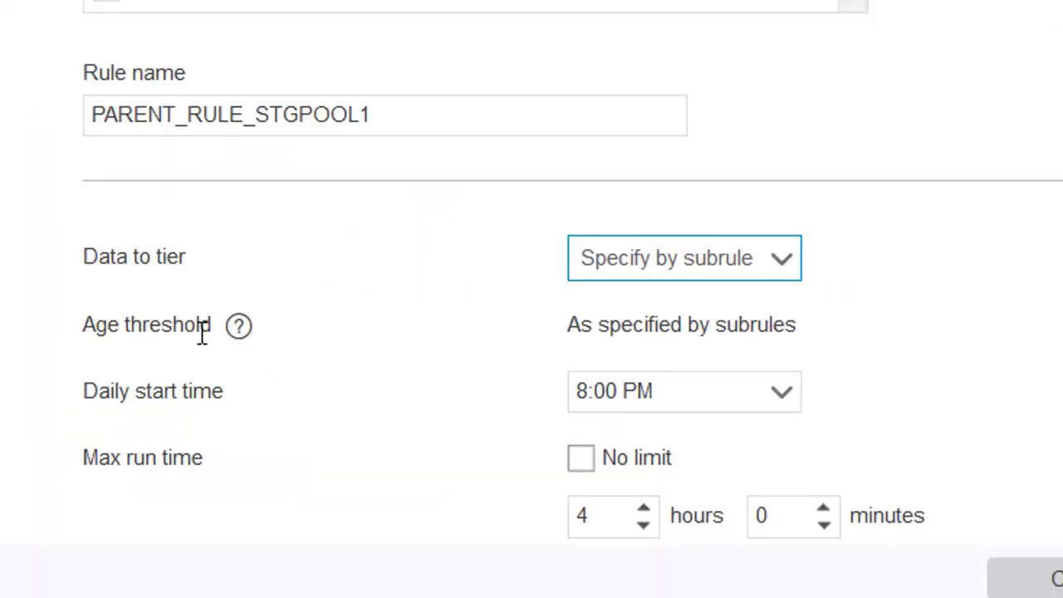
# - Read the All data versus Inactive data explanation, then return to the Create Rule form
pyautogui.moveTo(238, 339)
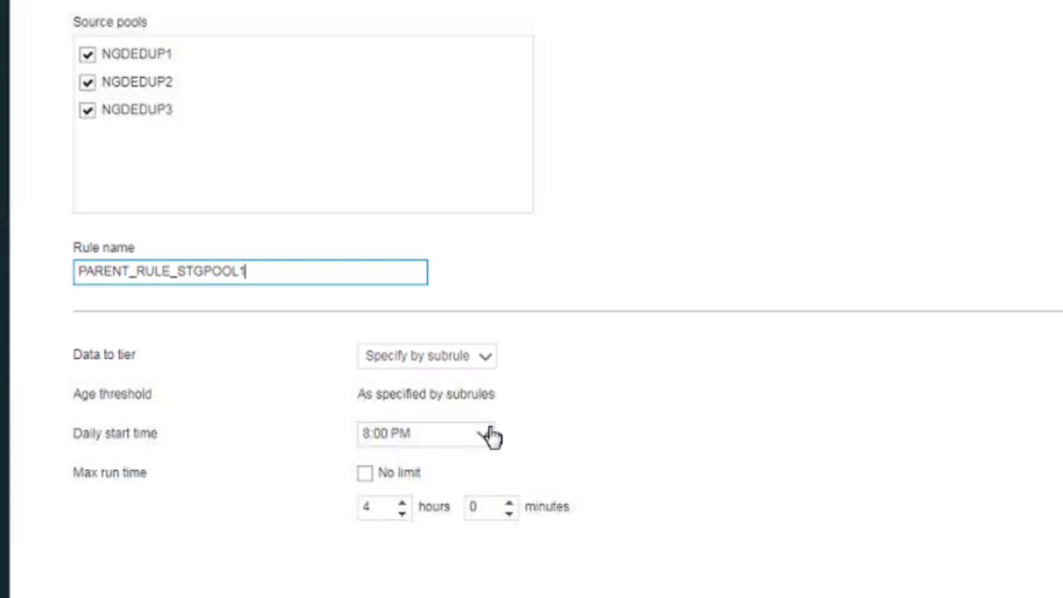
# - Schedule the rule to run daily at 4:00 AM with no maximum run-time limit
pyautogui.click(491, 436)
pyautogui.scroll(-5, 440, 503)
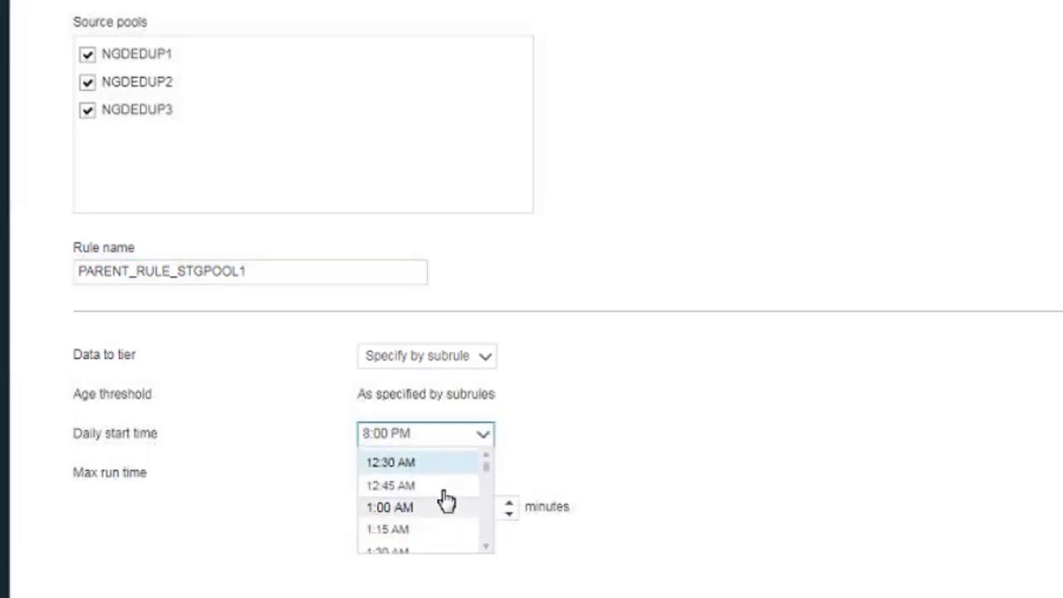
pyautogui.click(393, 537)
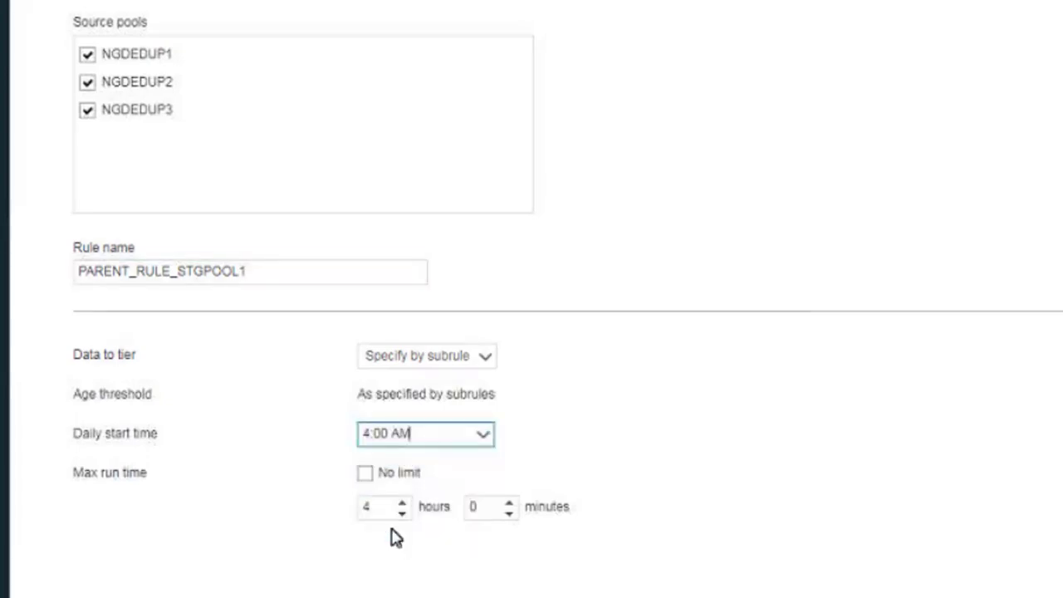
pyautogui.click(365, 473)
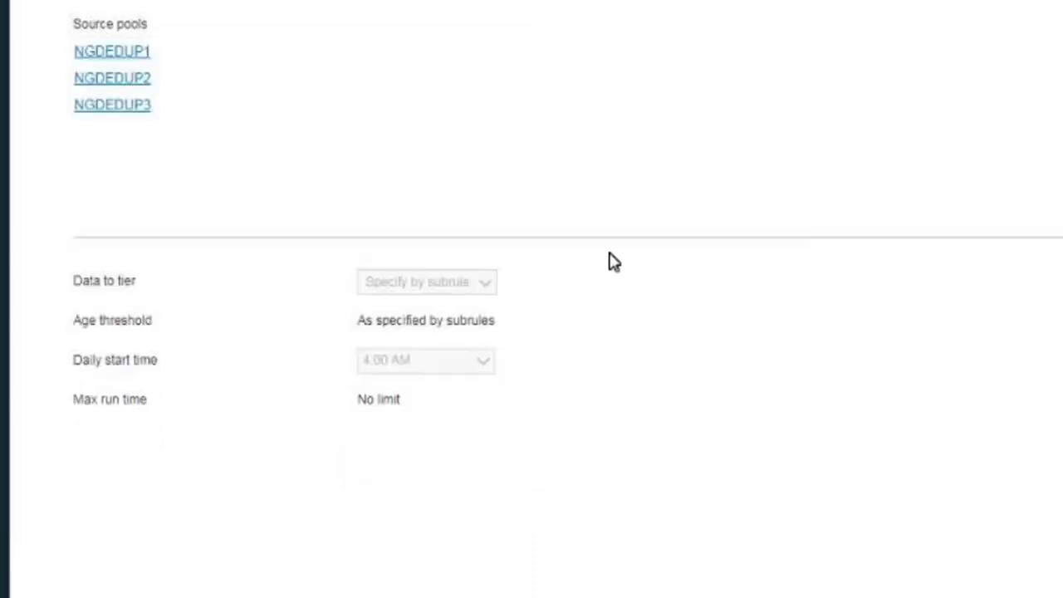
pyautogui.scroll(5, 614, 263)
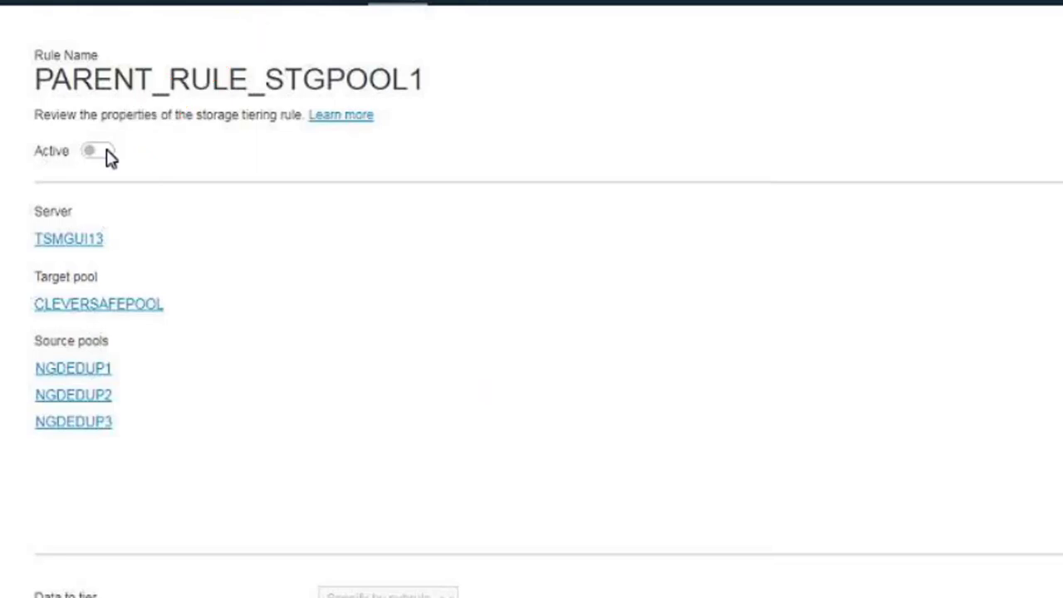
pyautogui.moveTo(336, 36)
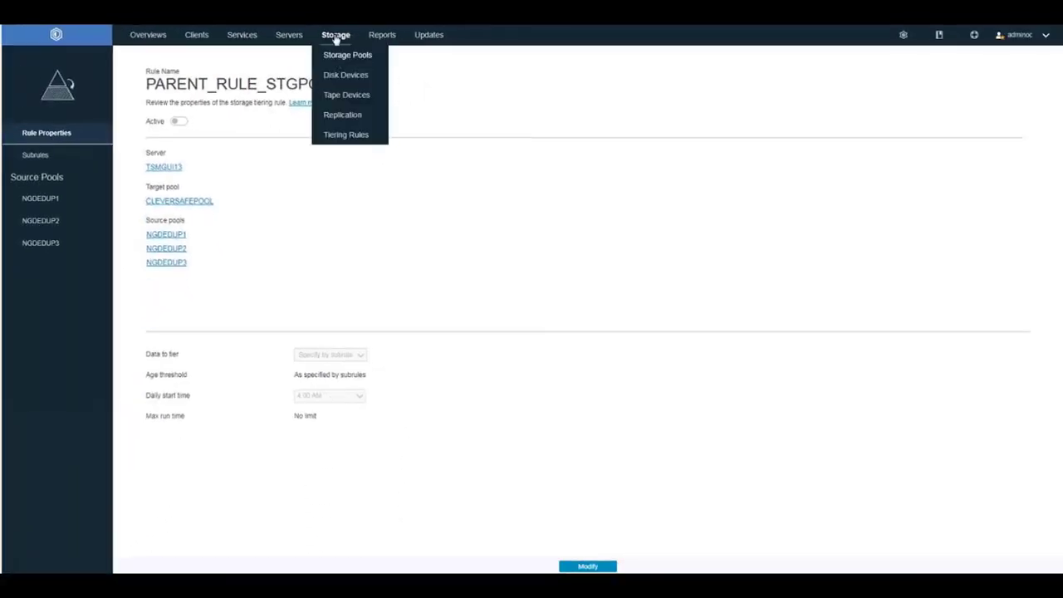
# - Add a subrule to PARENT_RULE_STGPOOL1 and name it SUBRULE_BACLIENT
pyautogui.click(345, 135)
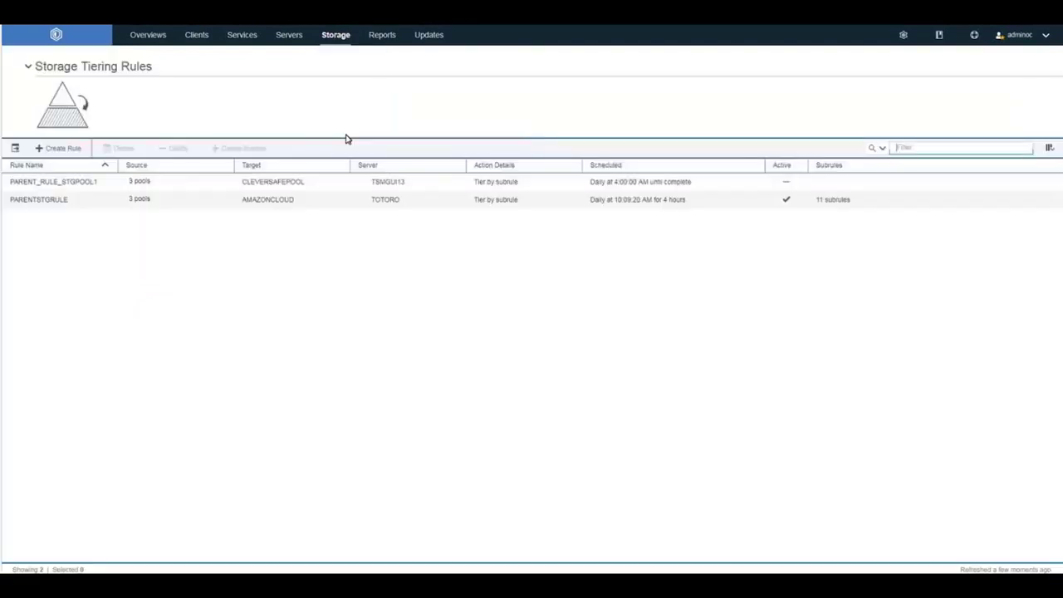
pyautogui.click(117, 181)
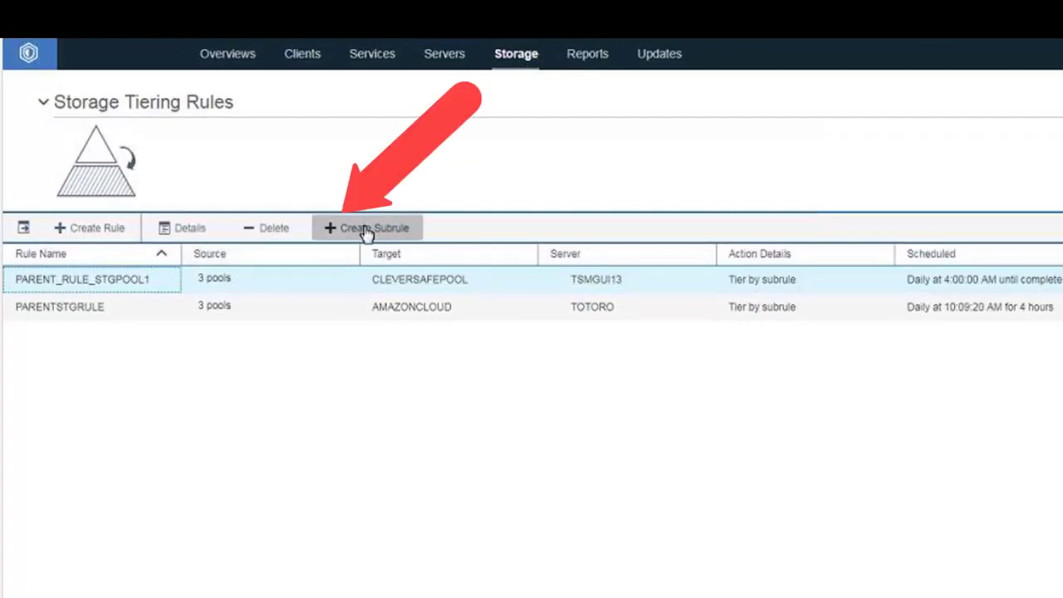
pyautogui.click(366, 233)
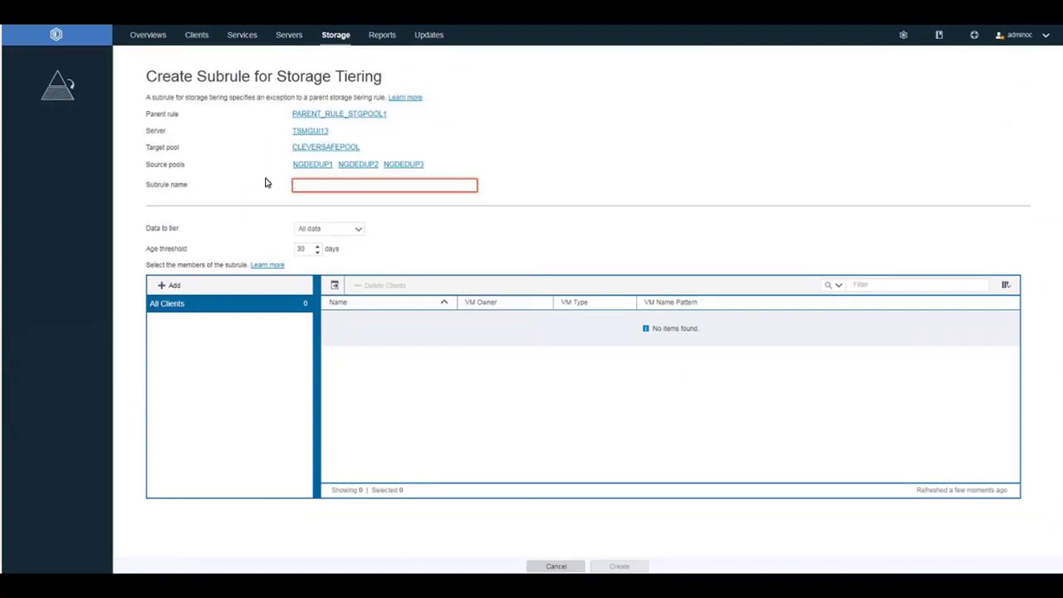
pyautogui.click(302, 184)
pyautogui.write('SUBRULE')
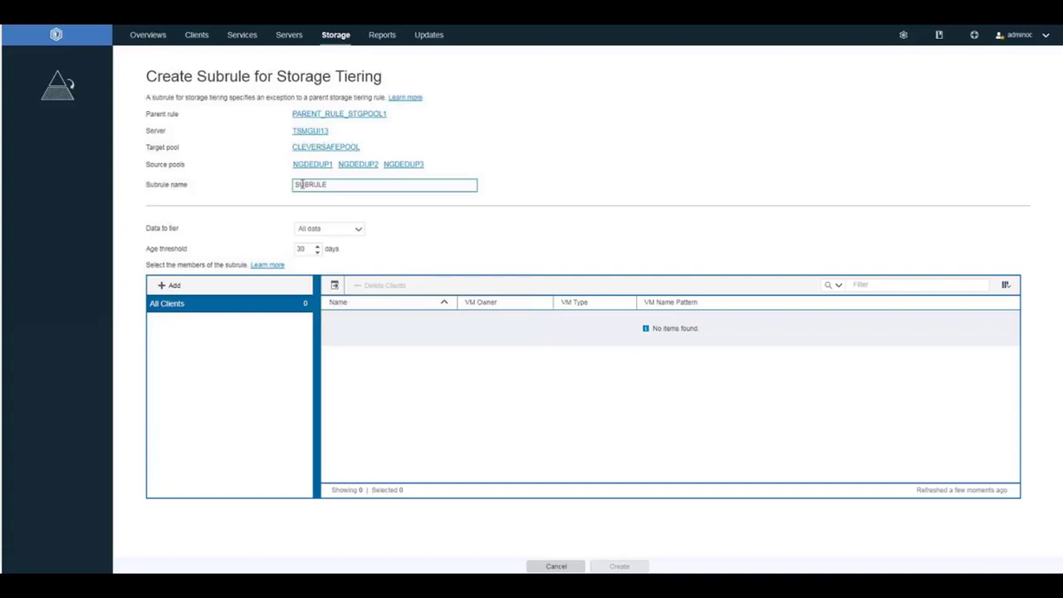
pyautogui.write('_')
pyautogui.write('BACK')
pyautogui.write('IEN')
pyautogui.write('T')
pyautogui.moveTo(181, 234)
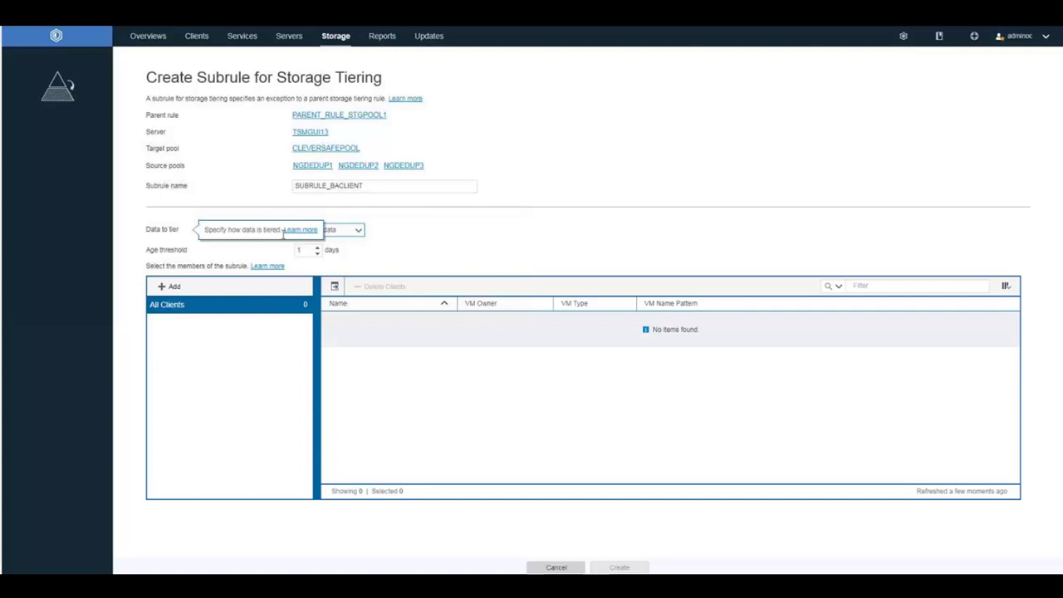
# - Open the 'Selecting a cloud tiering option' help and scroll through its client-type tables
pyautogui.click(296, 233)
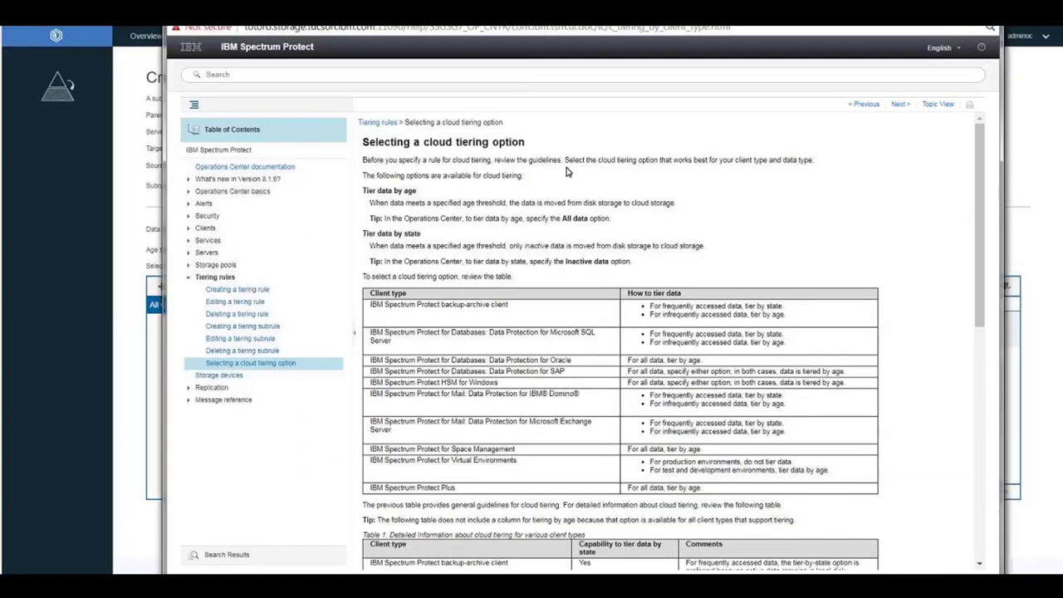
pyautogui.scroll(-2, 441, 53)
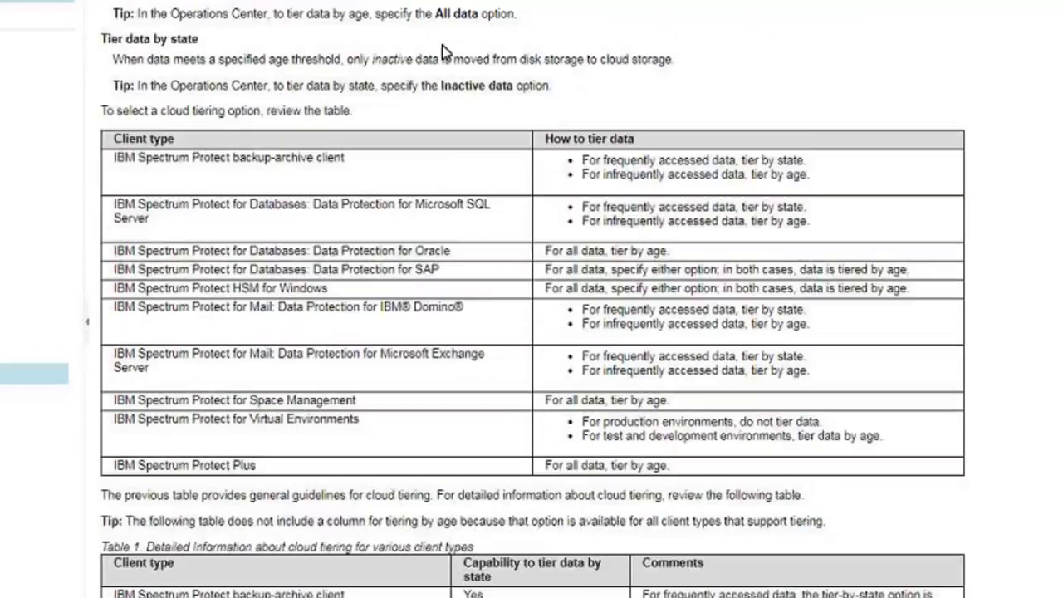
pyautogui.scroll(-4, 442, 51)
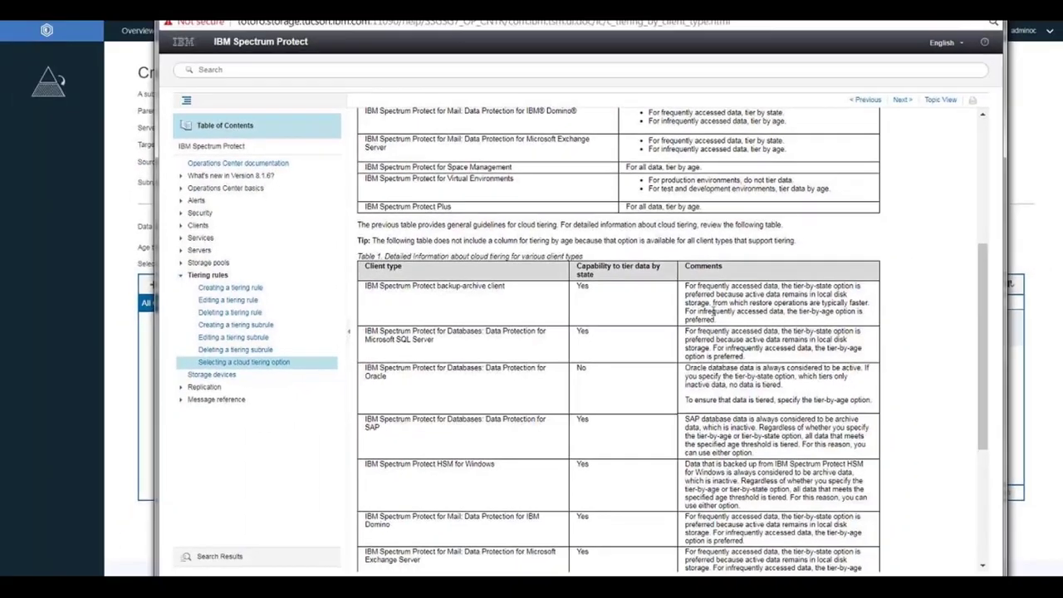
pyautogui.scroll(5, 790, 292)
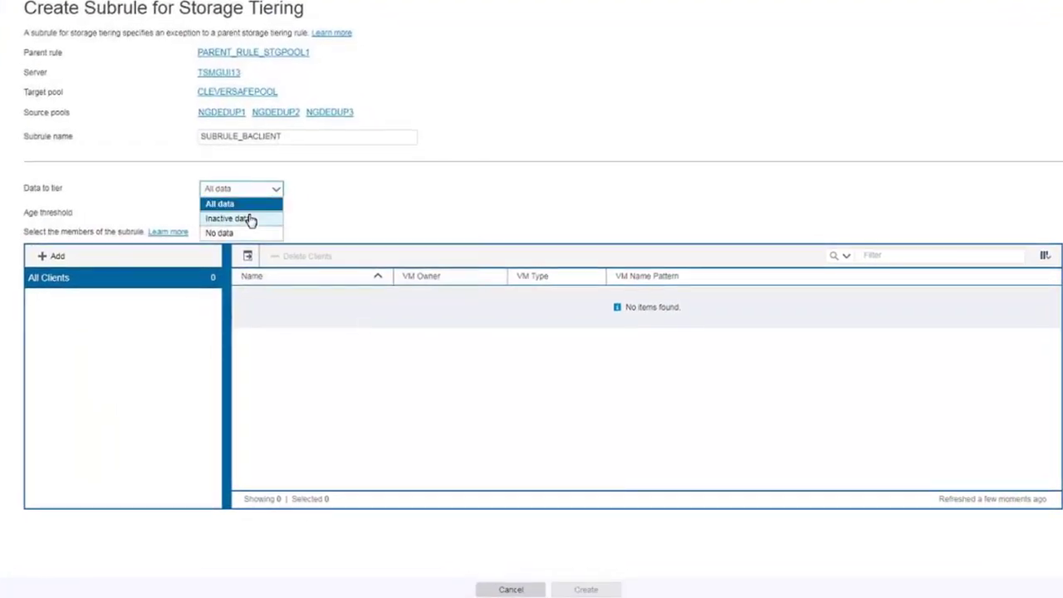
# - Set SUBRULE_BACLIENT to tier inactive data with a 30-day age threshold
pyautogui.click(249, 218)
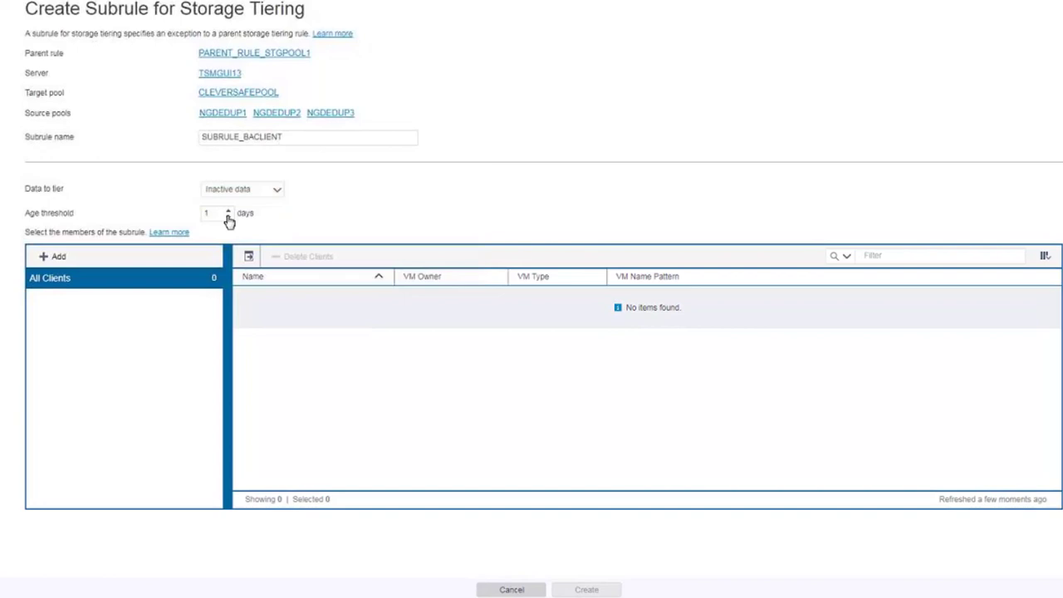
pyautogui.click(218, 213)
pyautogui.write('30')
pyautogui.click(384, 230)
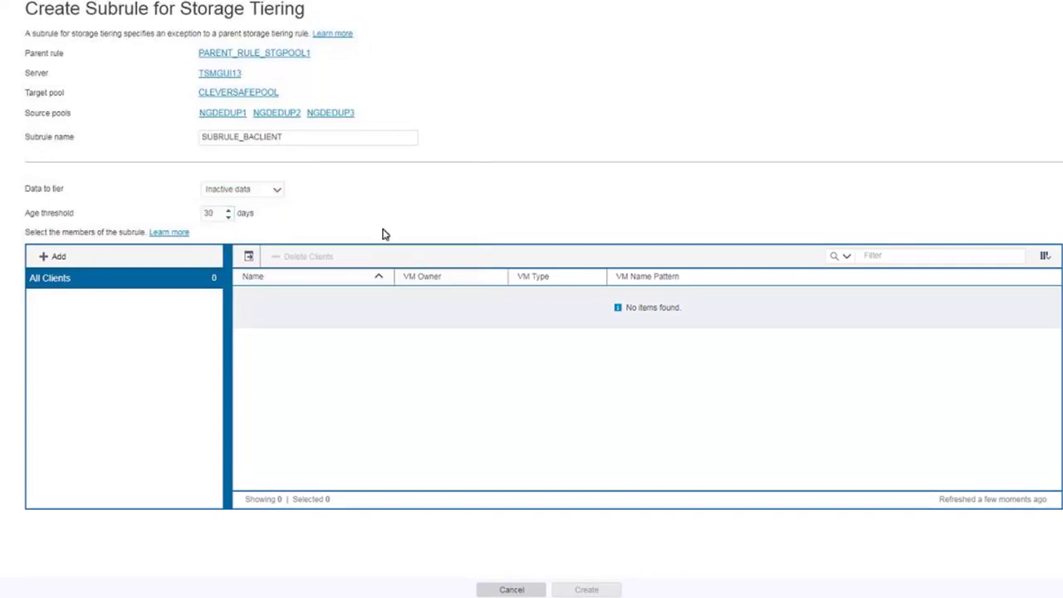
# - Add the 15 clients from NGDNODE1 through NGDNODE9 as subrule members
pyautogui.click(72, 258)
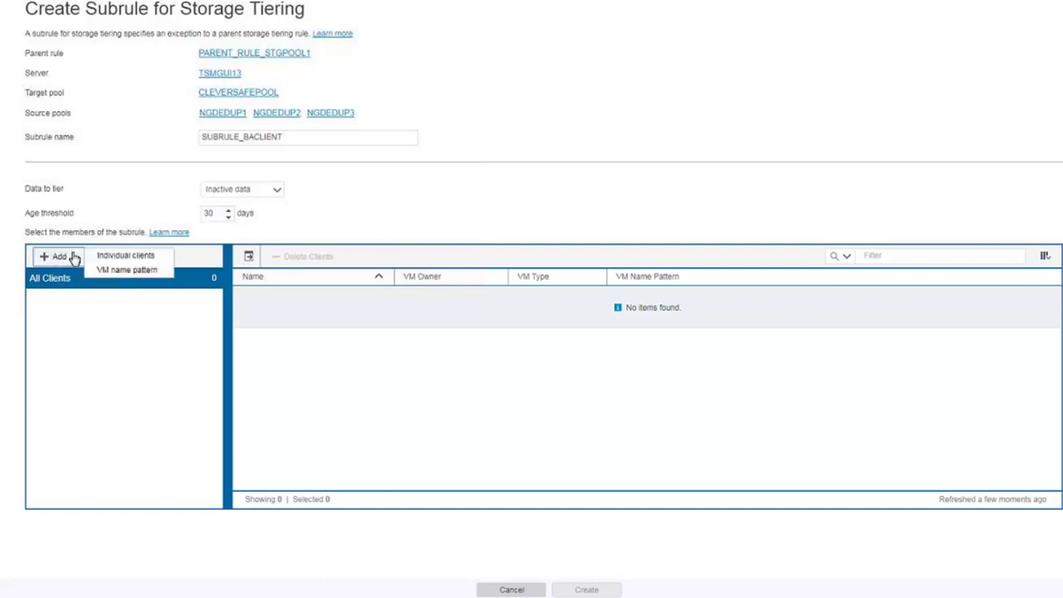
pyautogui.click(117, 258)
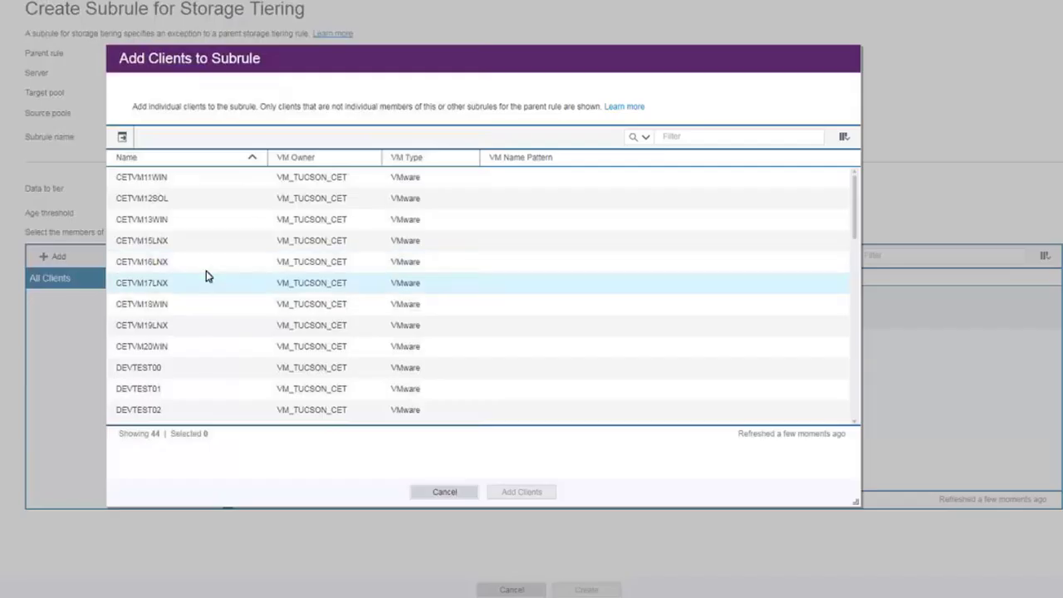
pyautogui.scroll(-3, 208, 276)
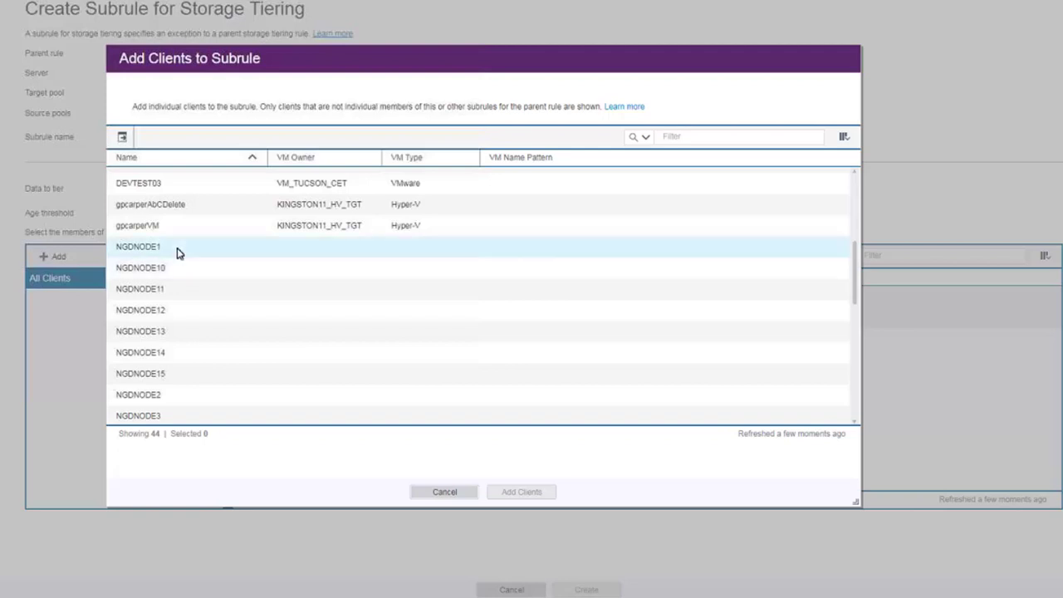
pyautogui.click(179, 248)
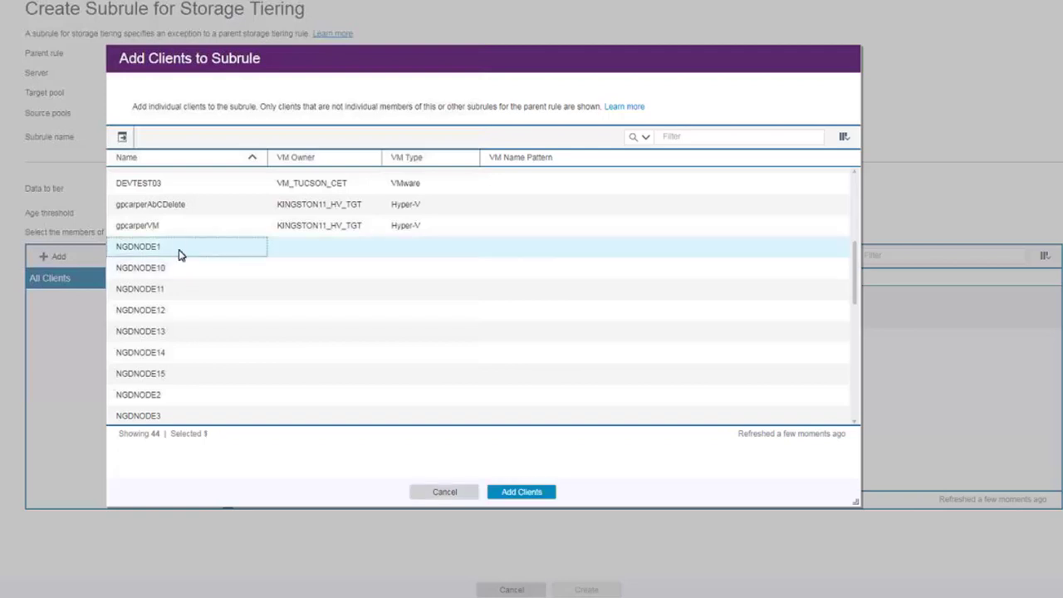
pyautogui.scroll(-2, 179, 254)
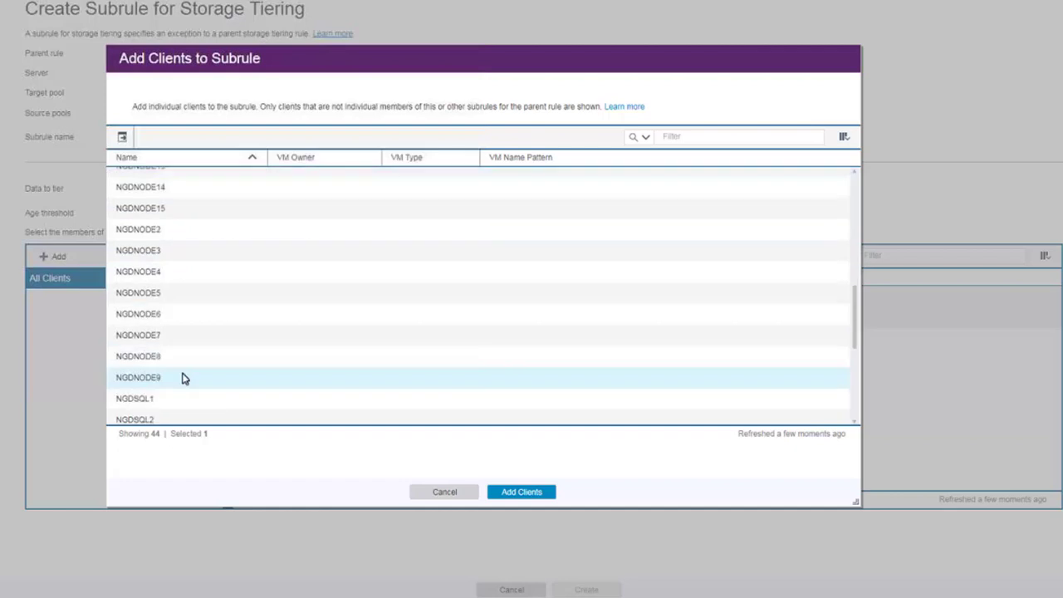
pyautogui.keyDown('shift'); pyautogui.click(184, 378); pyautogui.keyUp('shift')
pyautogui.click(508, 490)
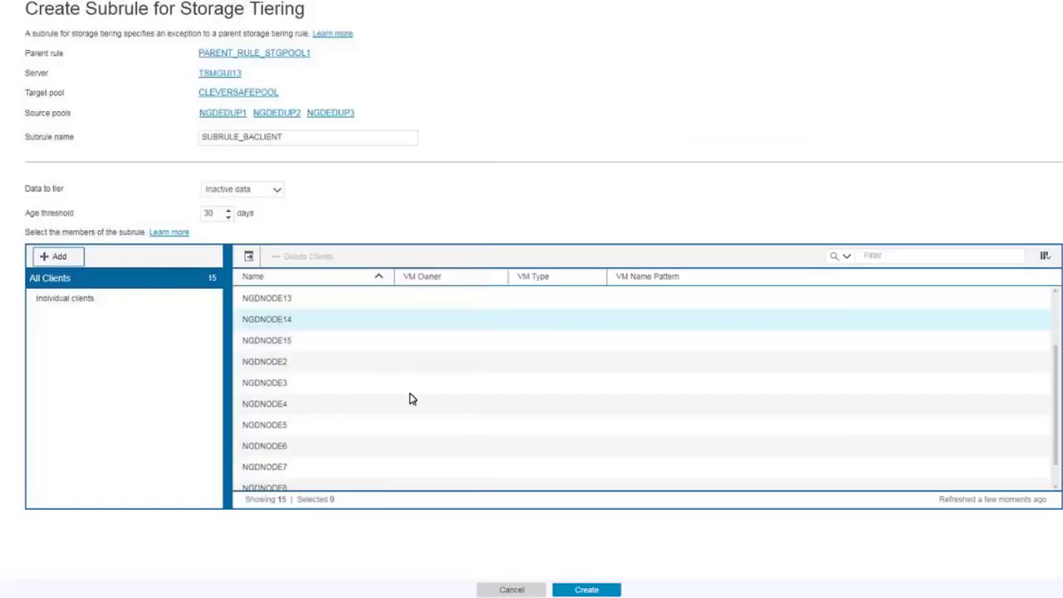
# - Create SUBRULE_BACLIENT, then start a new subrule for PARENT_RULE_STGPOOL1 from Tiering Rules
pyautogui.click(583, 589)
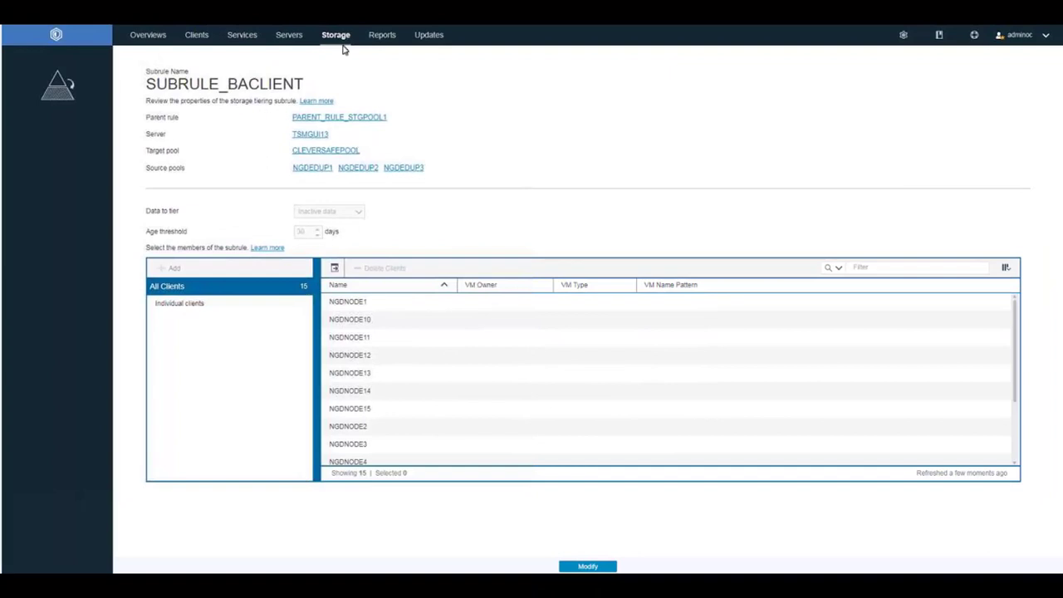
pyautogui.moveTo(344, 66)
pyautogui.click(349, 136)
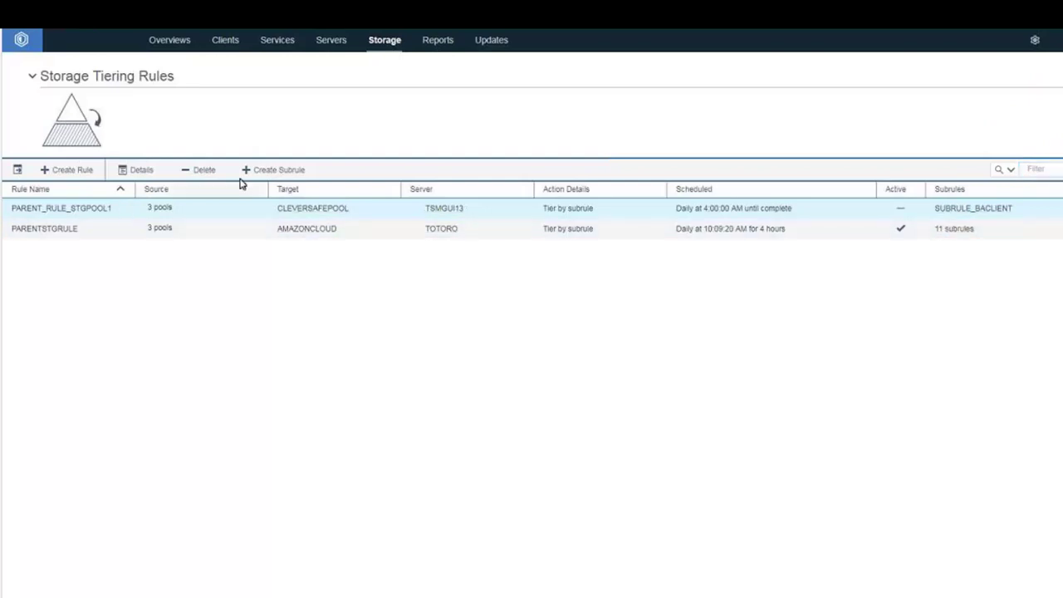
pyautogui.click(273, 171)
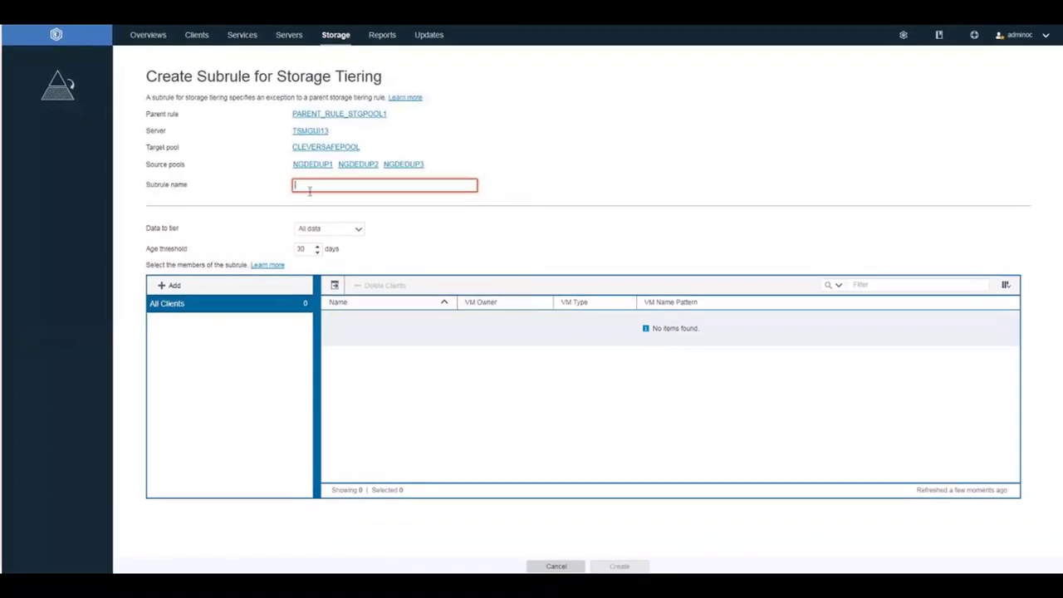
# - Name the subrule SUBRULE_SQL and have it tier inactive data after 30 days
pyautogui.write('sub')
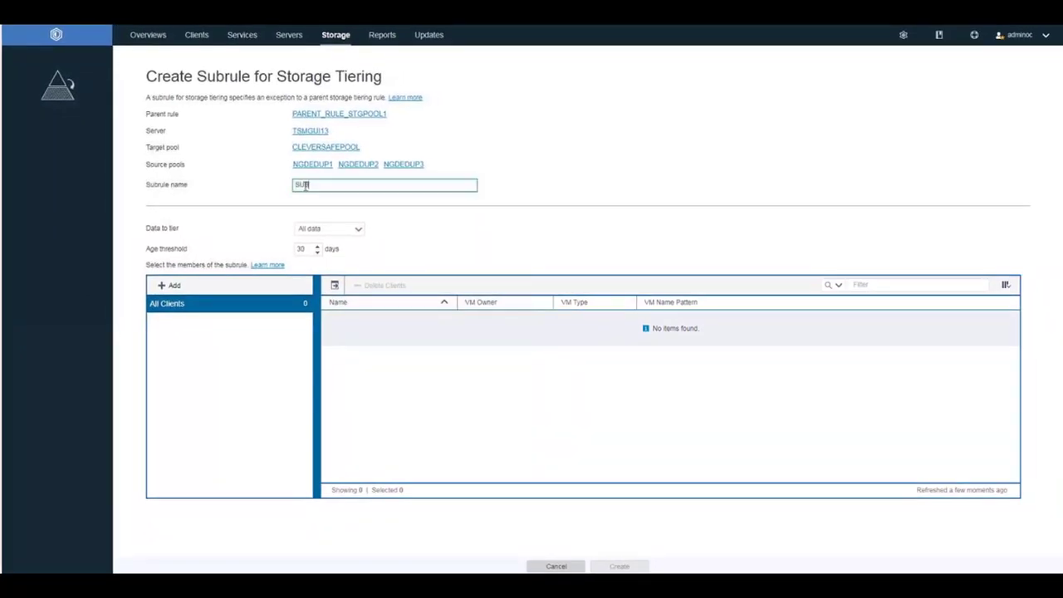
pyautogui.write('RULE_SQL')
pyautogui.click(359, 229)
pyautogui.click(333, 252)
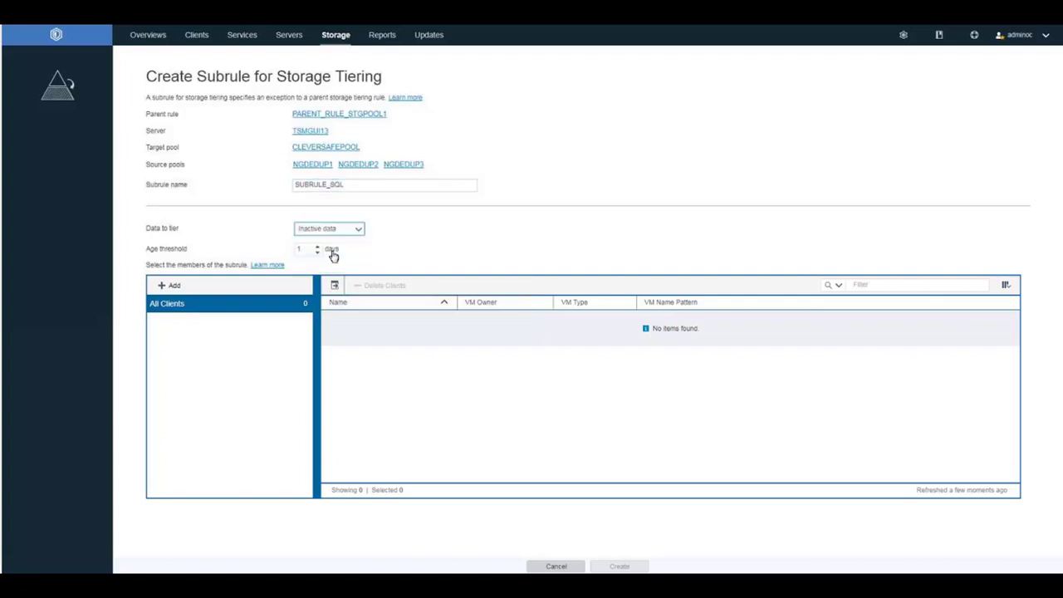
pyautogui.click(303, 249)
pyautogui.write('30')
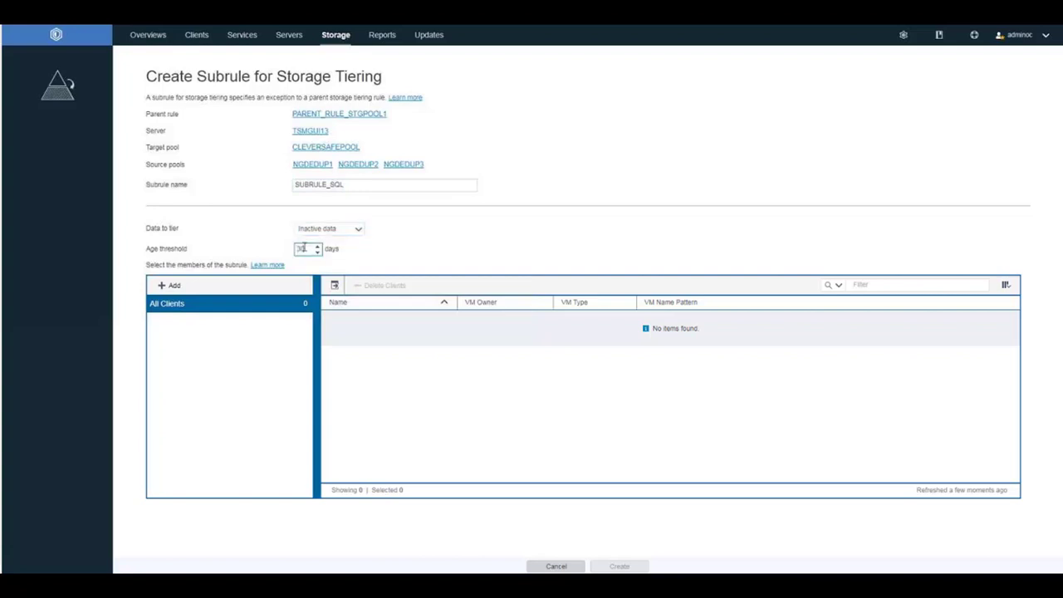
# - Filter clients by SQL and add all 10 SQL clients as members
pyautogui.click(175, 287)
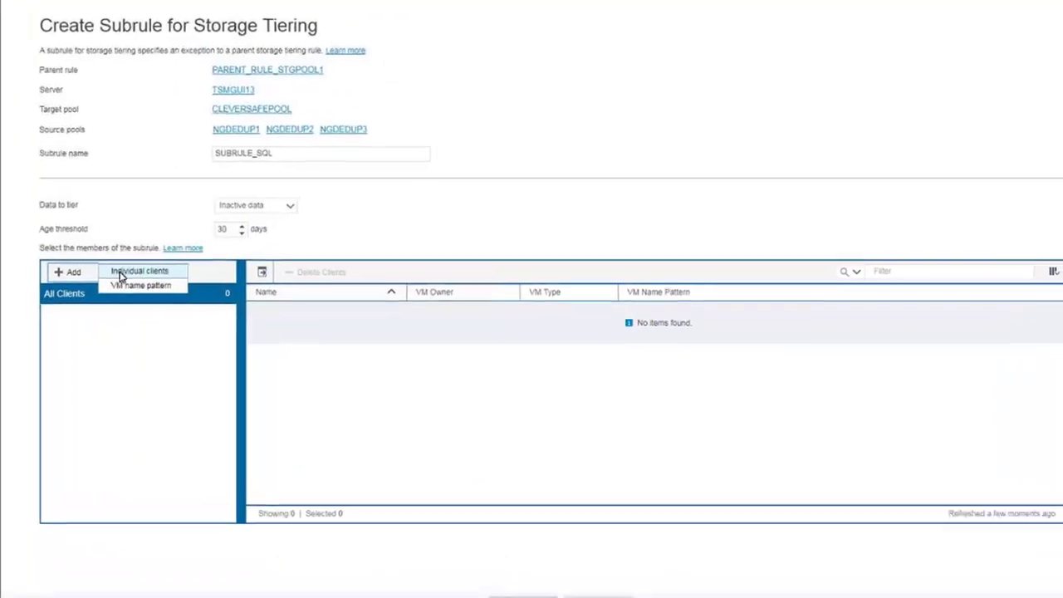
pyautogui.click(208, 289)
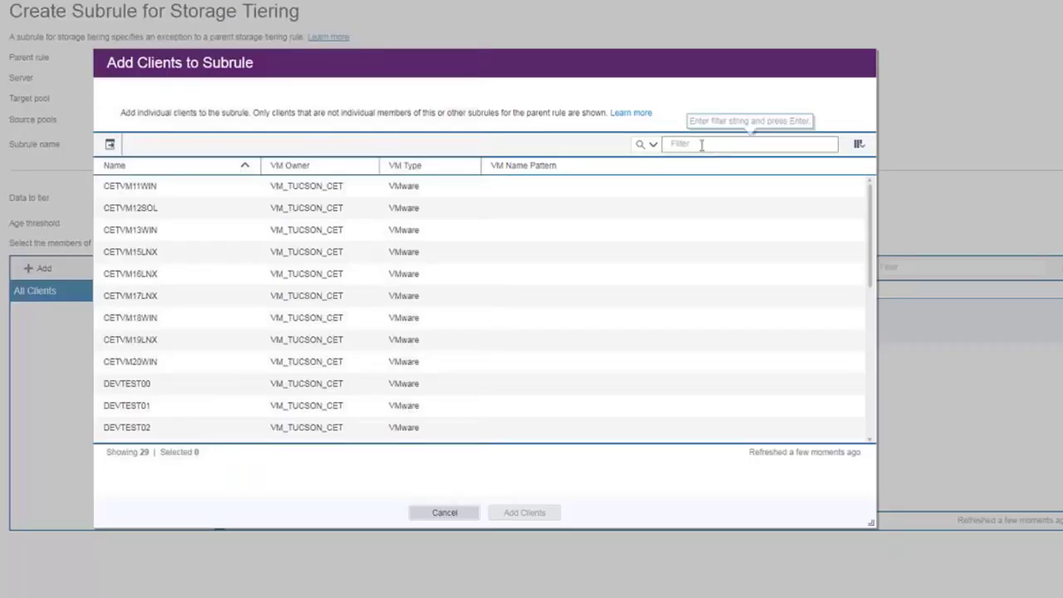
pyautogui.click(701, 144)
pyautogui.write('sQL')
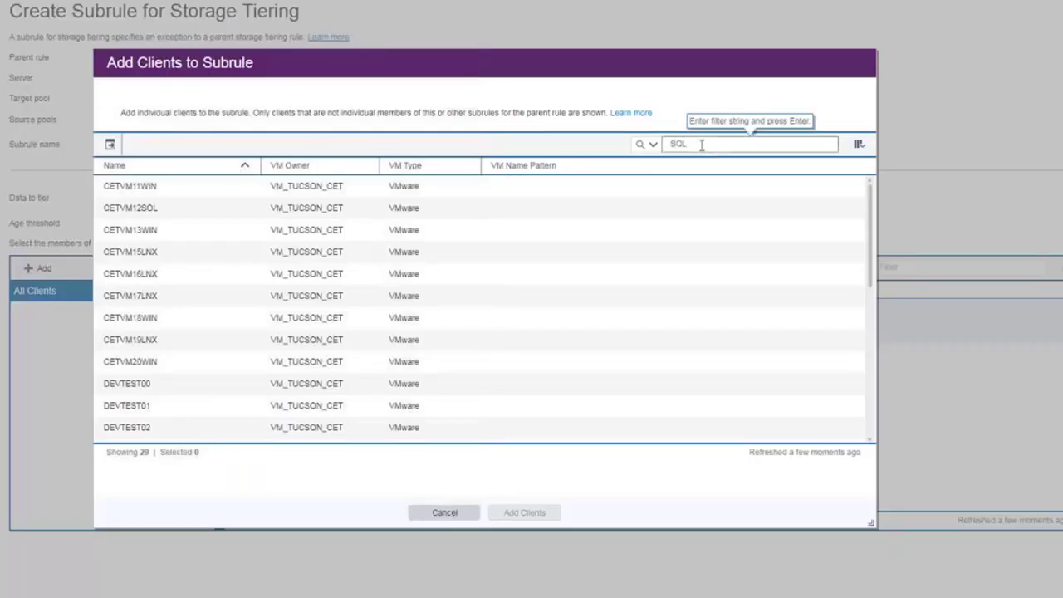
pyautogui.press('Return')
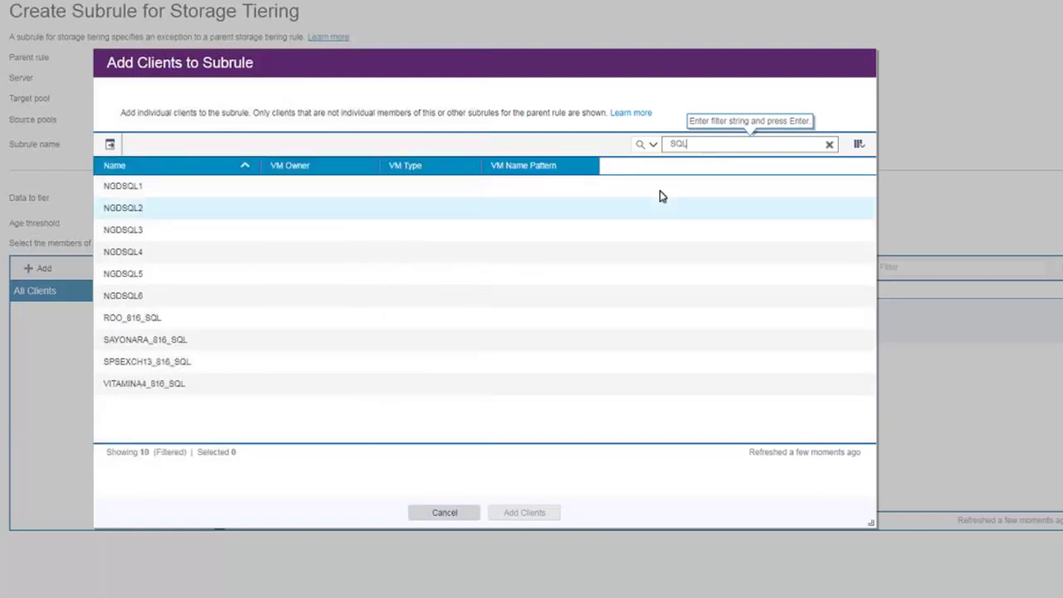
pyautogui.keyDown('shift'); pyautogui.click(320, 384); pyautogui.keyUp('shift')
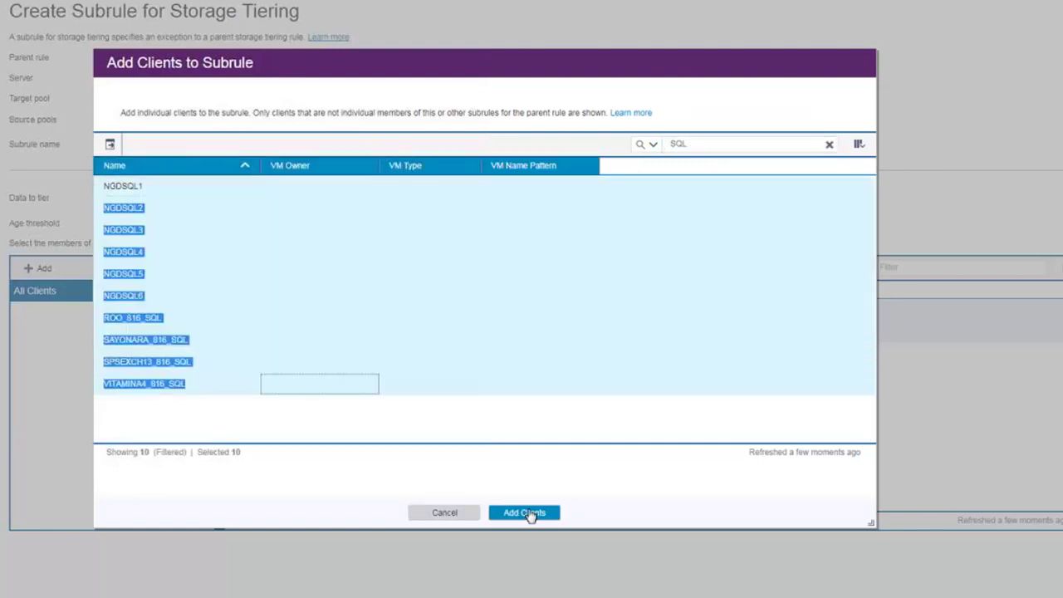
pyautogui.click(526, 514)
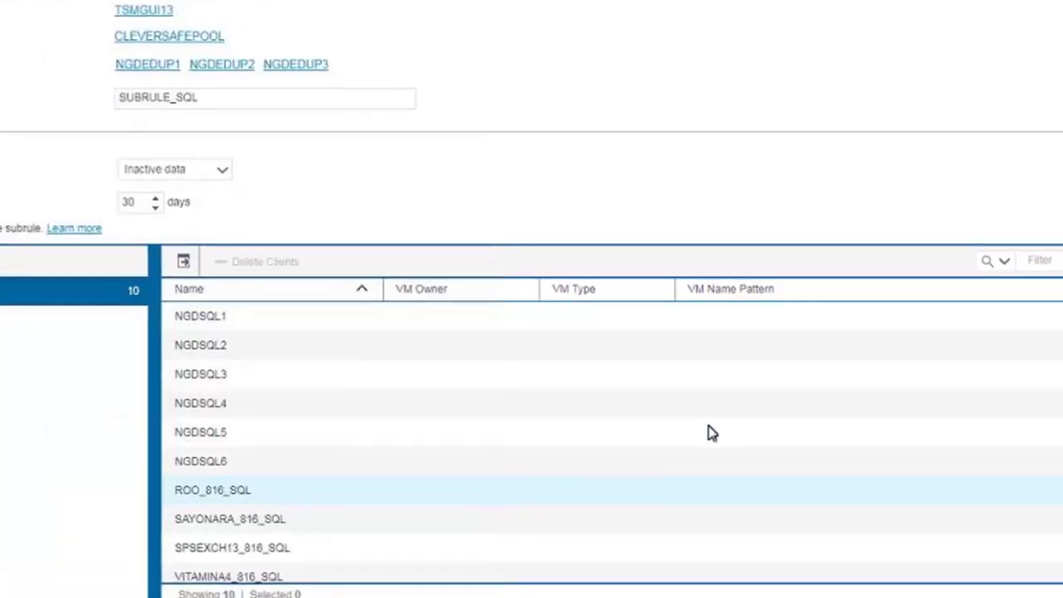
# - Remove SPSEXCH13_816_SQL from the members and create the subrule
pyautogui.click(249, 548)
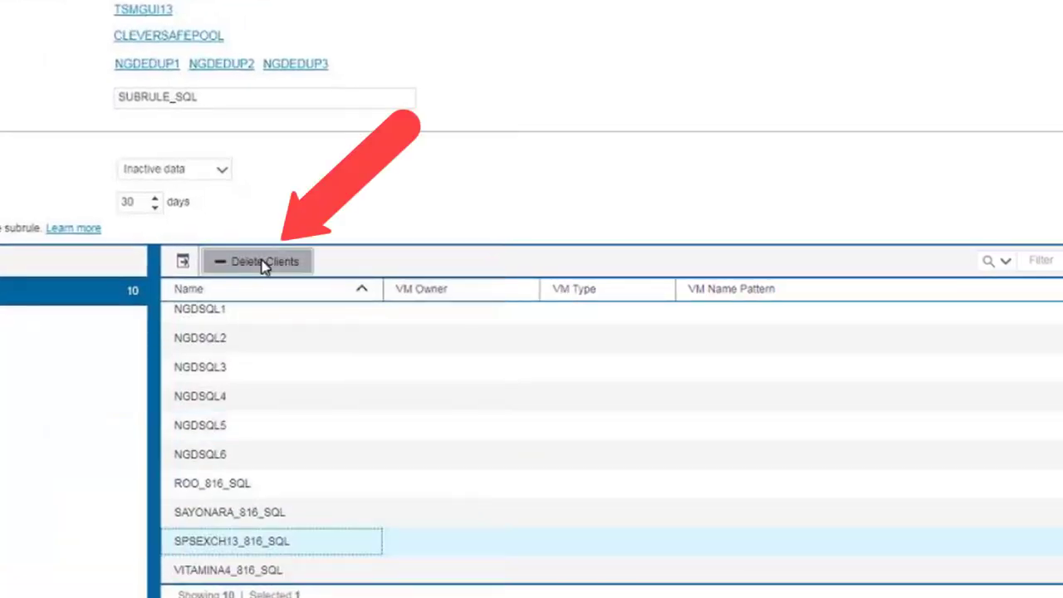
pyautogui.click(266, 263)
pyautogui.press('Return')
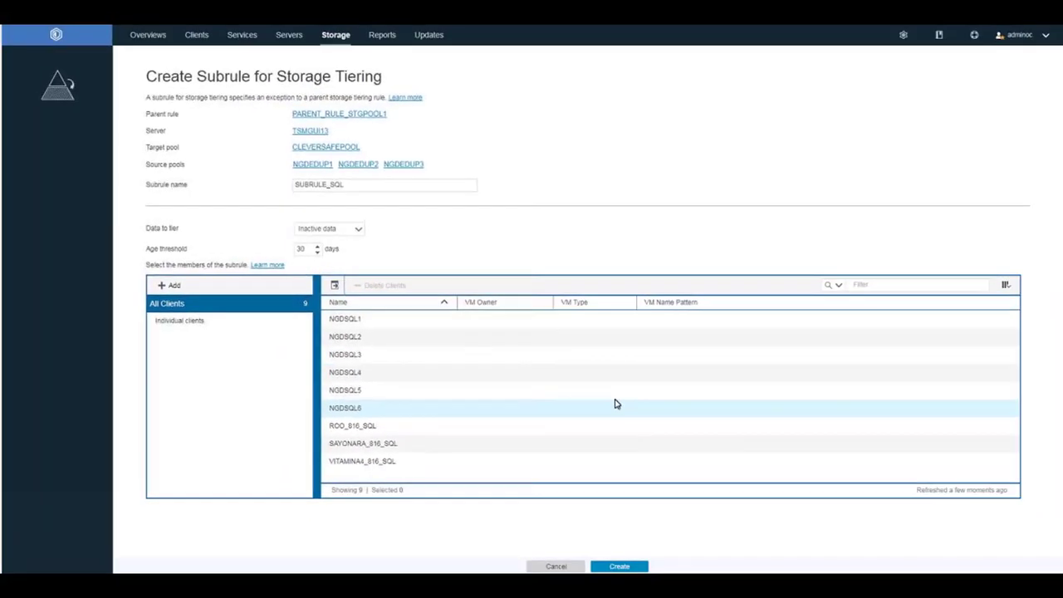
pyautogui.click(633, 441)
pyautogui.click(619, 565)
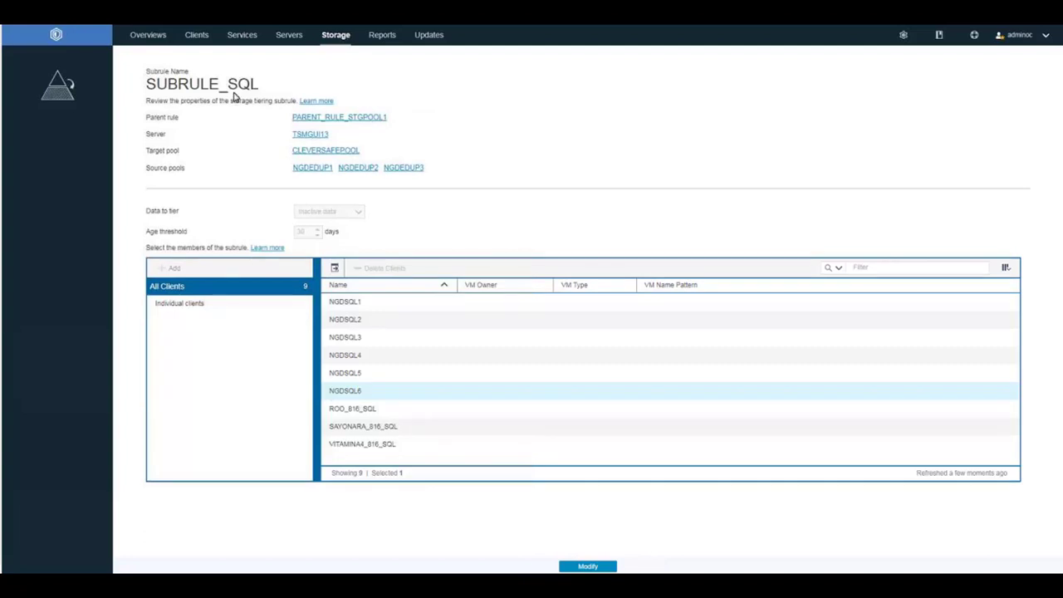
# - Return to the Storage Tiering Rules list and check PARENT_RULE_STGPOOL1's 2 subrules
pyautogui.click(337, 37)
pyautogui.click(347, 135)
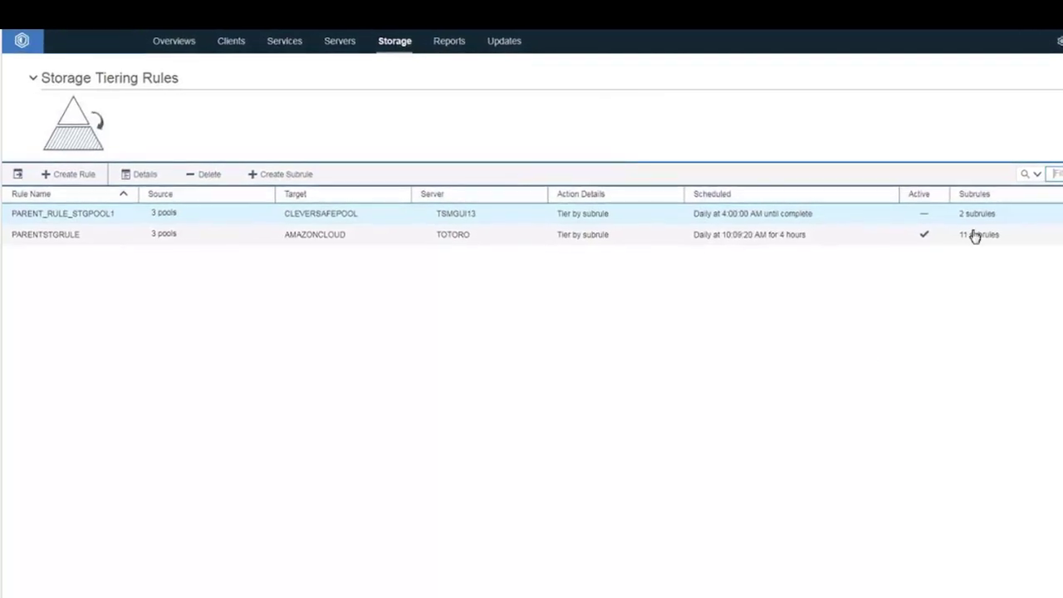
pyautogui.moveTo(828, 184)
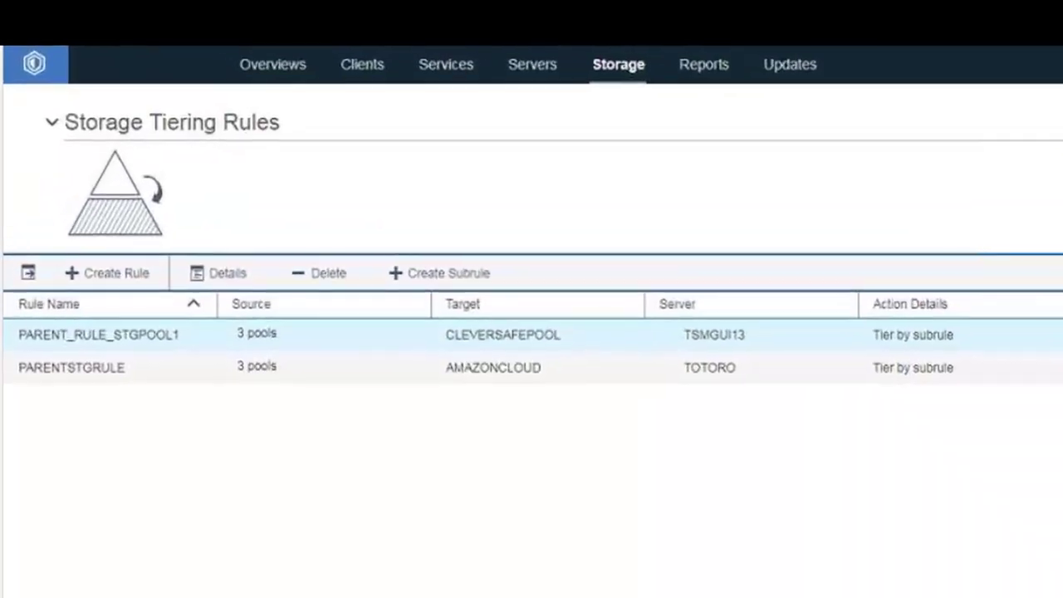
# - Start a subrule named SUBRULE_VM_PROD for PARENT_RULE_STGPOOL1 that tiers no data
pyautogui.click(444, 280)
pyautogui.click(498, 286)
pyautogui.write('SUBR')
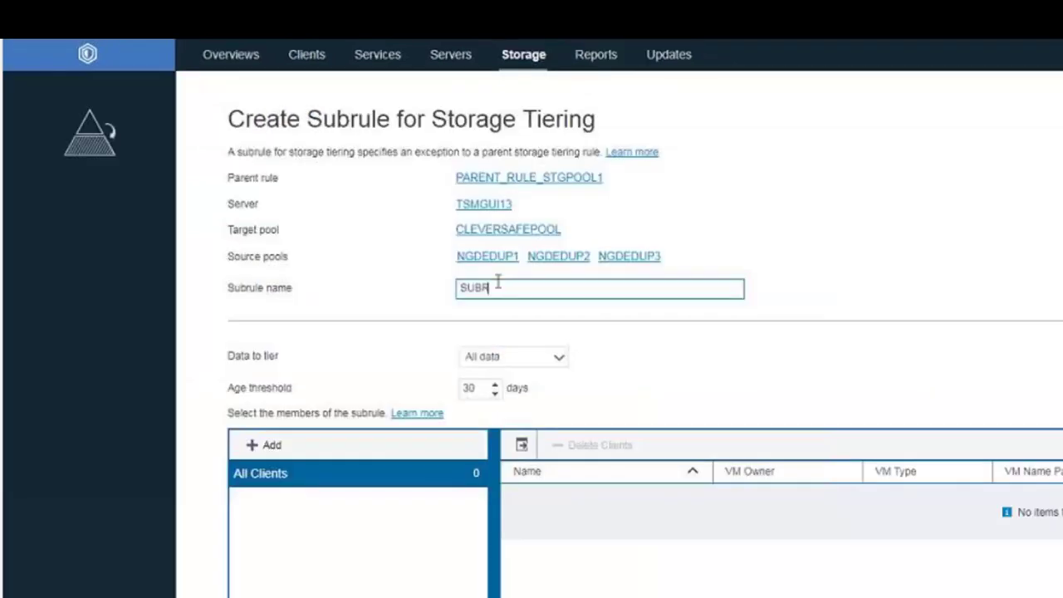
pyautogui.write('ULE_VM_PROD')
pyautogui.click(555, 362)
pyautogui.click(485, 415)
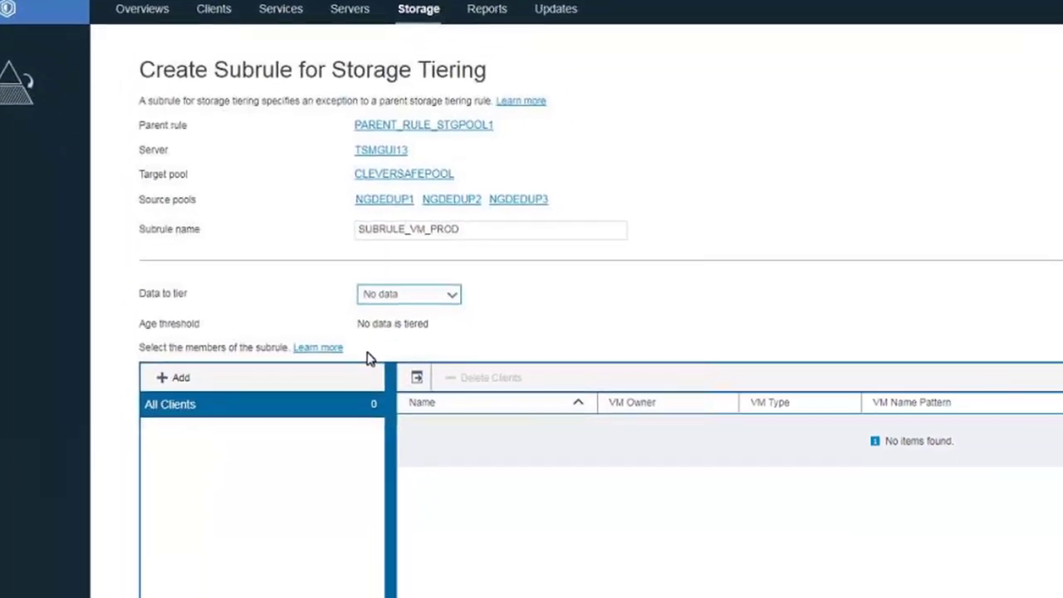
# - Add the four LNX-filtered clients individually and create SUBRULE_VM_PROD
pyautogui.click(289, 446)
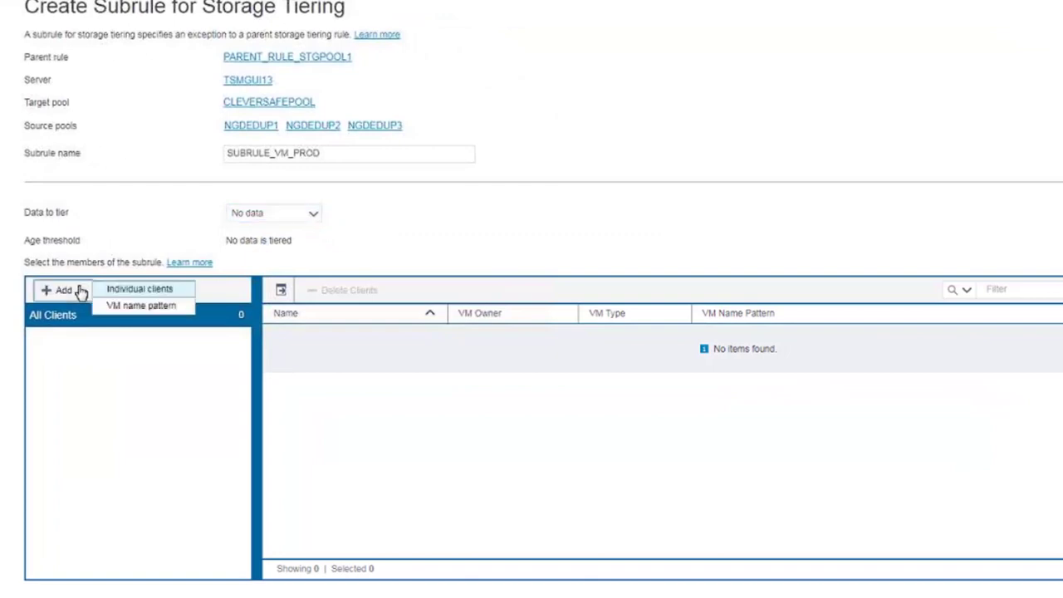
pyautogui.click(133, 290)
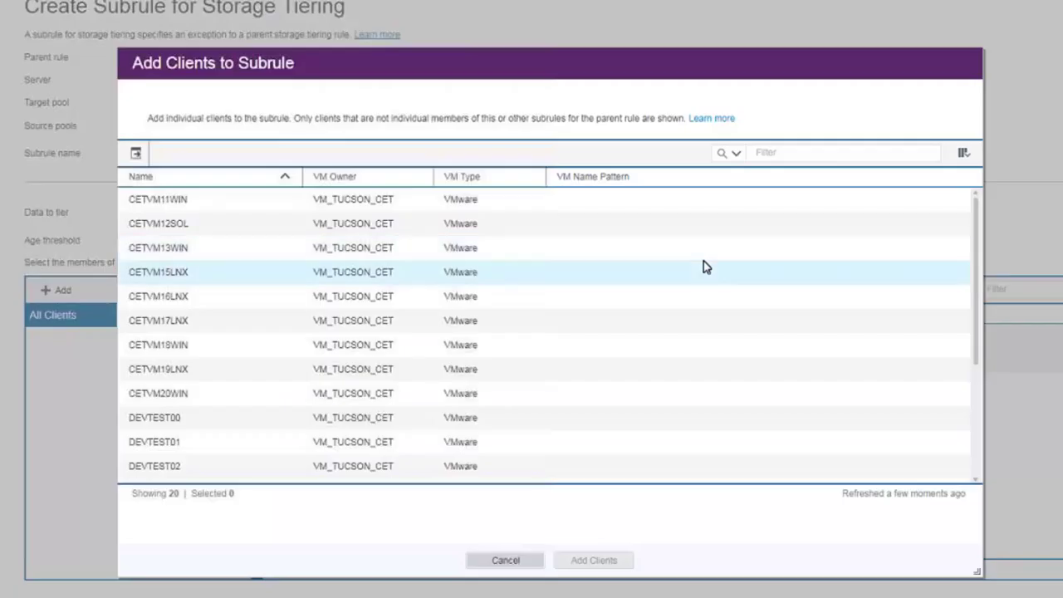
pyautogui.click(770, 159)
pyautogui.write('LNX')
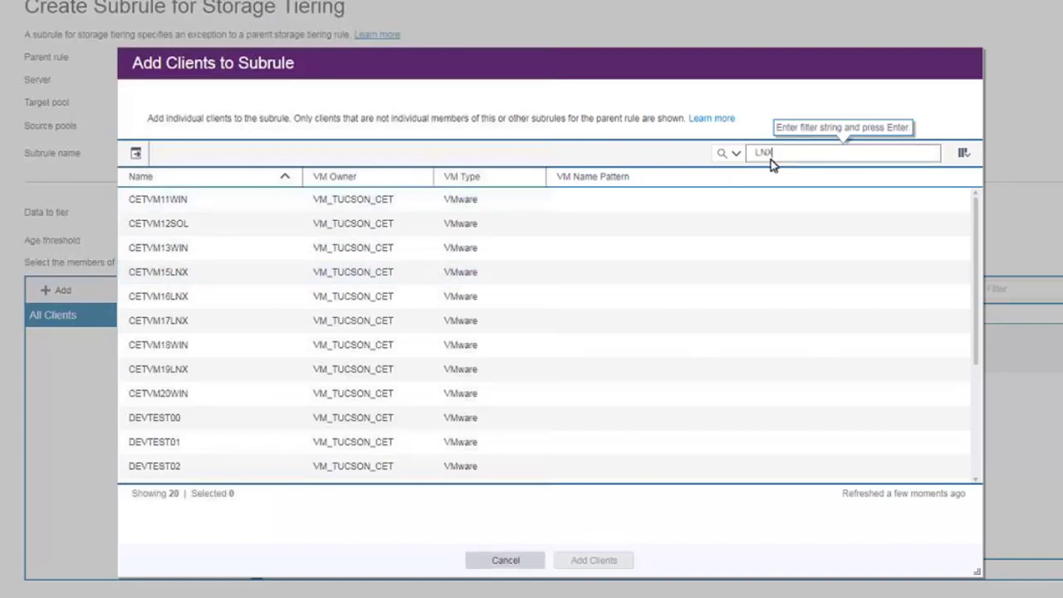
pyautogui.press('Return')
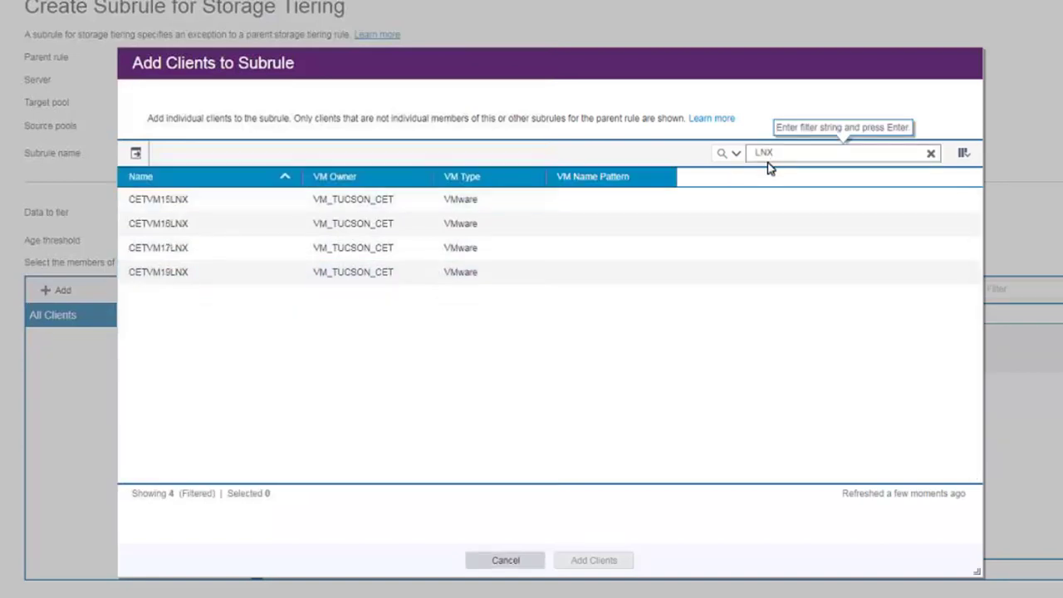
pyautogui.click(247, 211)
pyautogui.keyDown('shift'); pyautogui.click(249, 272); pyautogui.keyUp('shift')
pyautogui.click(594, 560)
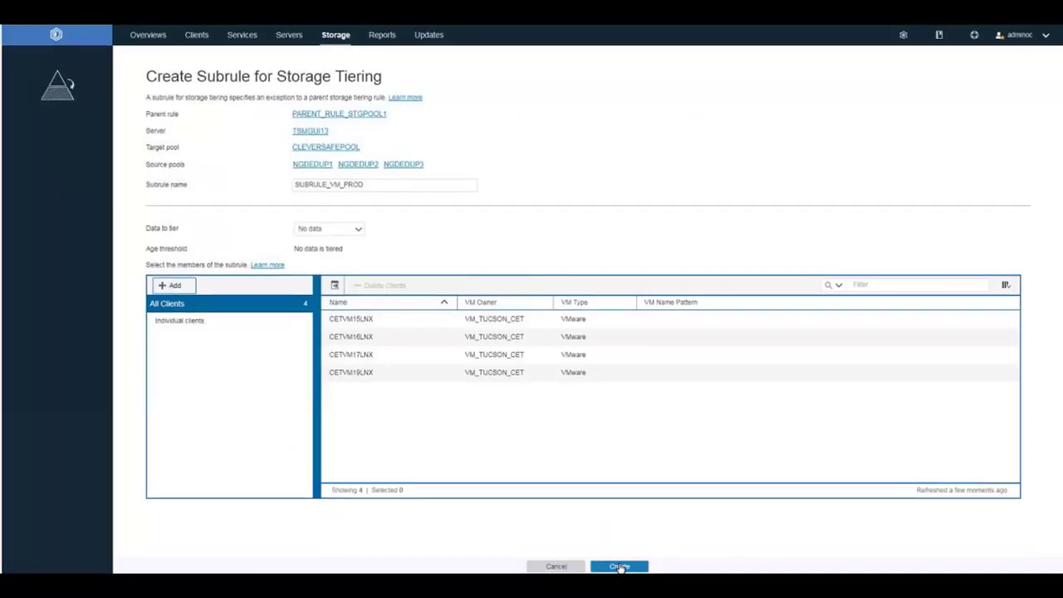
pyautogui.click(619, 566)
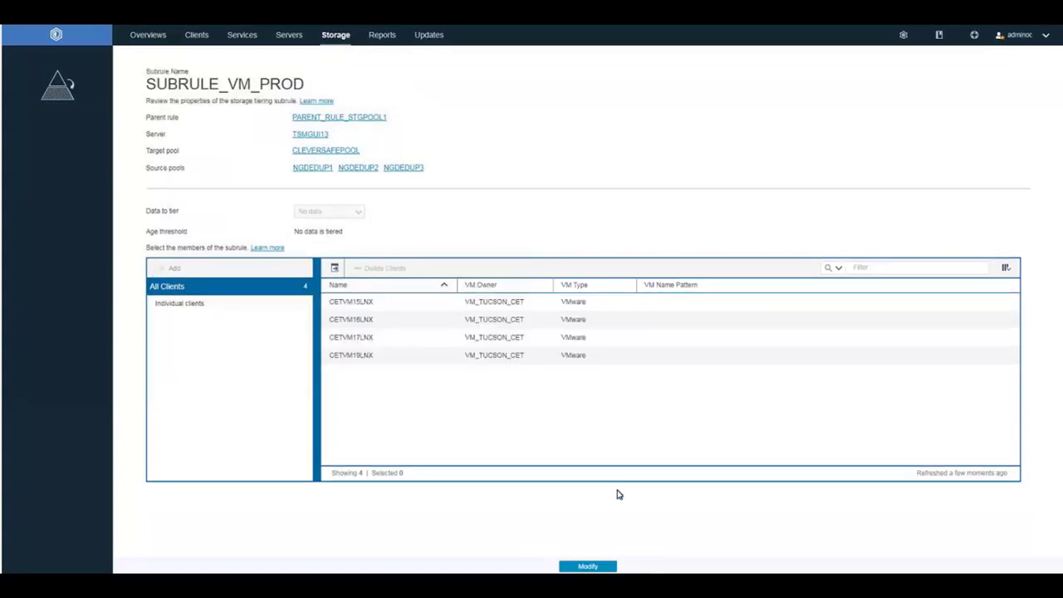
# - Back in Storage Tiering Rules, begin another subrule for PARENT_RULE_STGPOOL1
pyautogui.moveTo(336, 35)
pyautogui.click(353, 136)
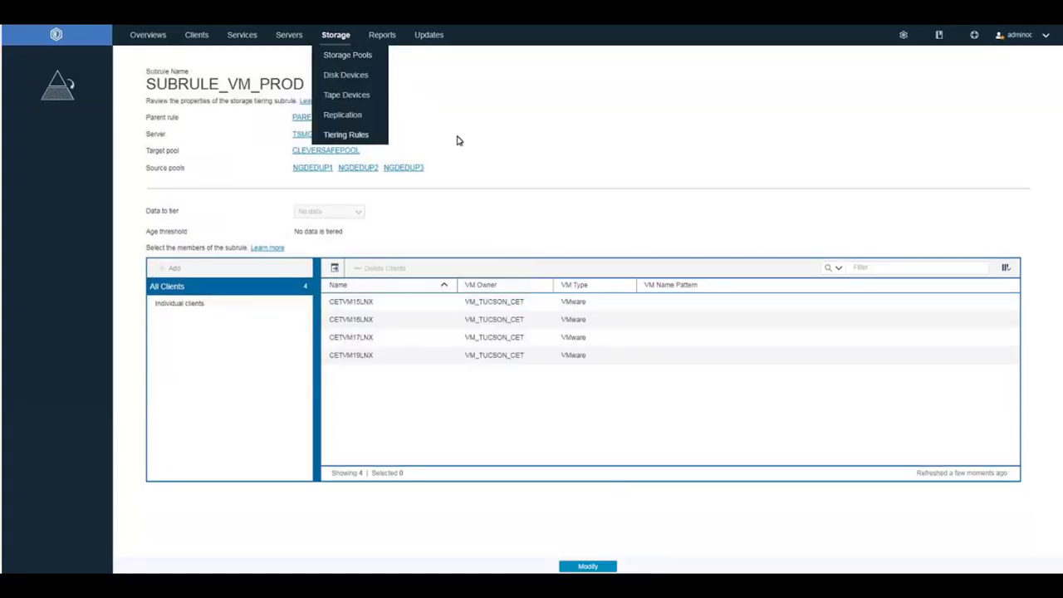
pyautogui.moveTo(822, 186)
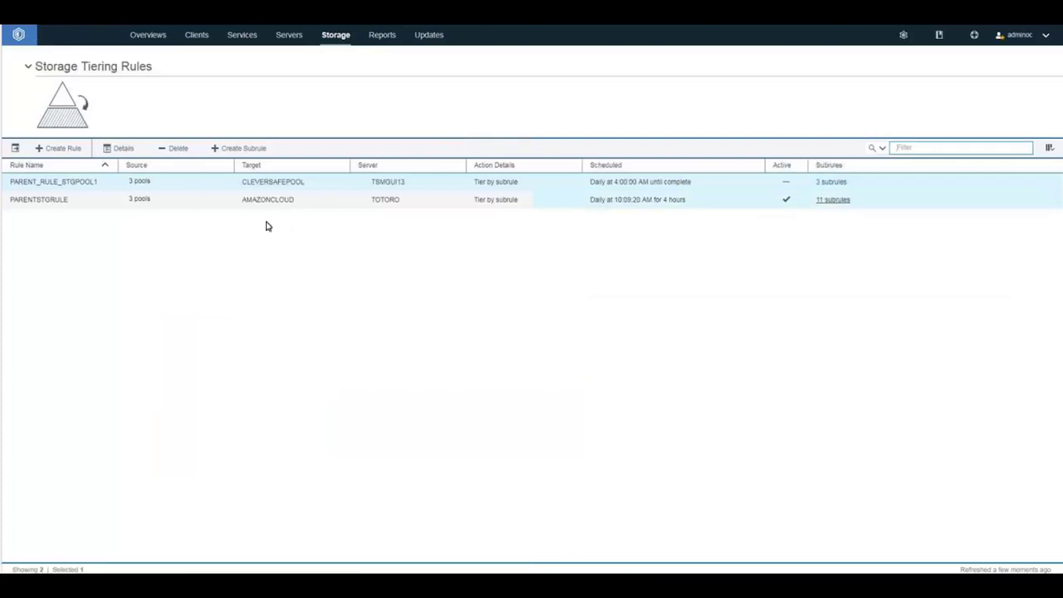
pyautogui.click(245, 155)
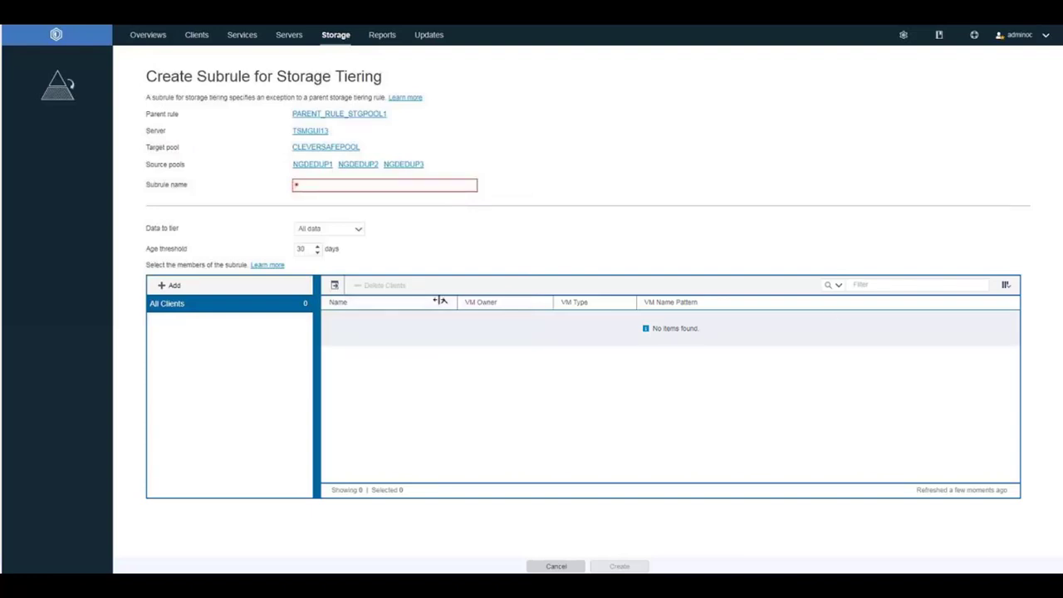
# - Name the subrule SUBRULE_VM_DEVTEST and change the age threshold from 30 to 1 day
pyautogui.click(330, 184)
pyautogui.write('SUBRULE_VM_DEVTEST')
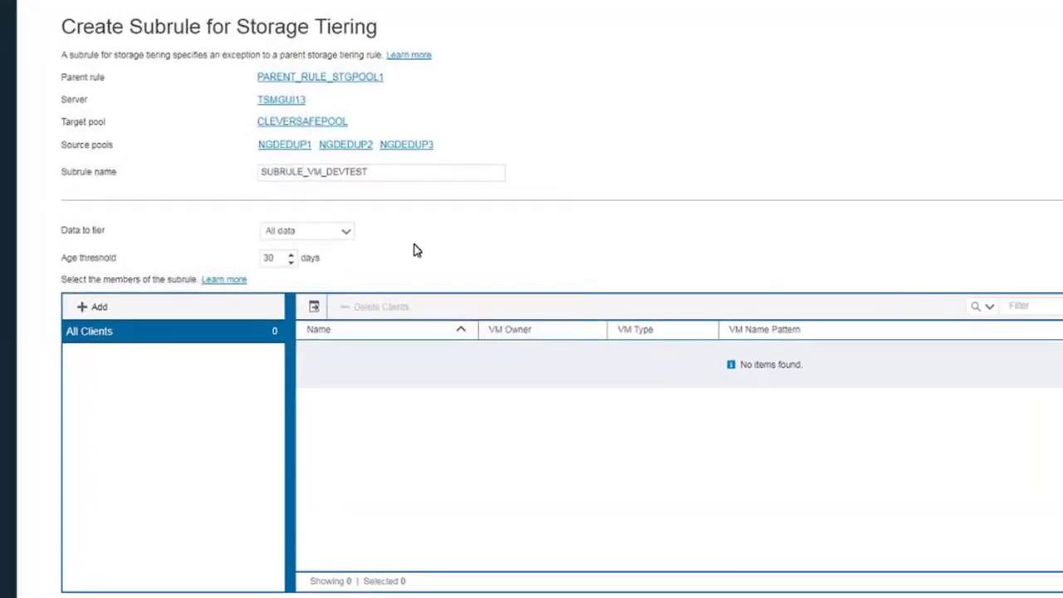
pyautogui.doubleClick(276, 258)
pyautogui.write('1')
# - Add a VM name pattern DEVTEST* under owner VM_TUCSON_CET, test it, and add it
pyautogui.click(92, 307)
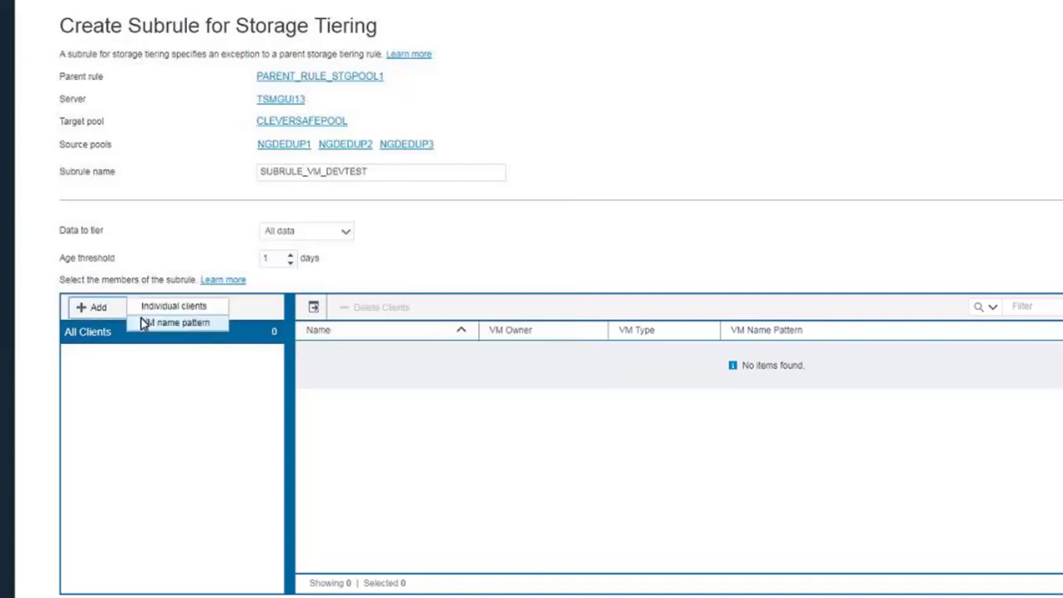
pyautogui.click(145, 323)
pyautogui.click(397, 189)
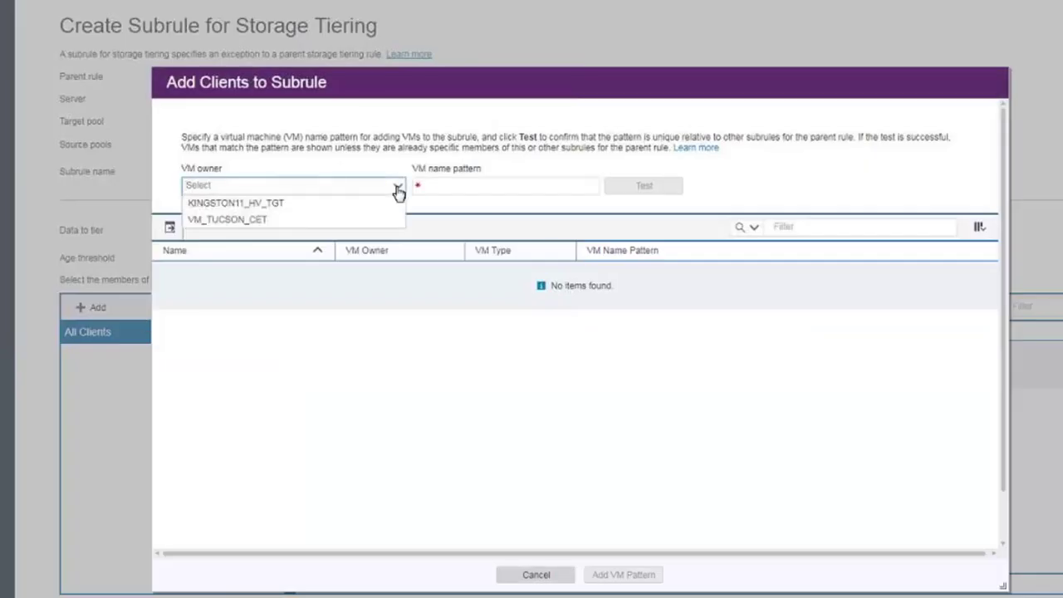
pyautogui.click(260, 221)
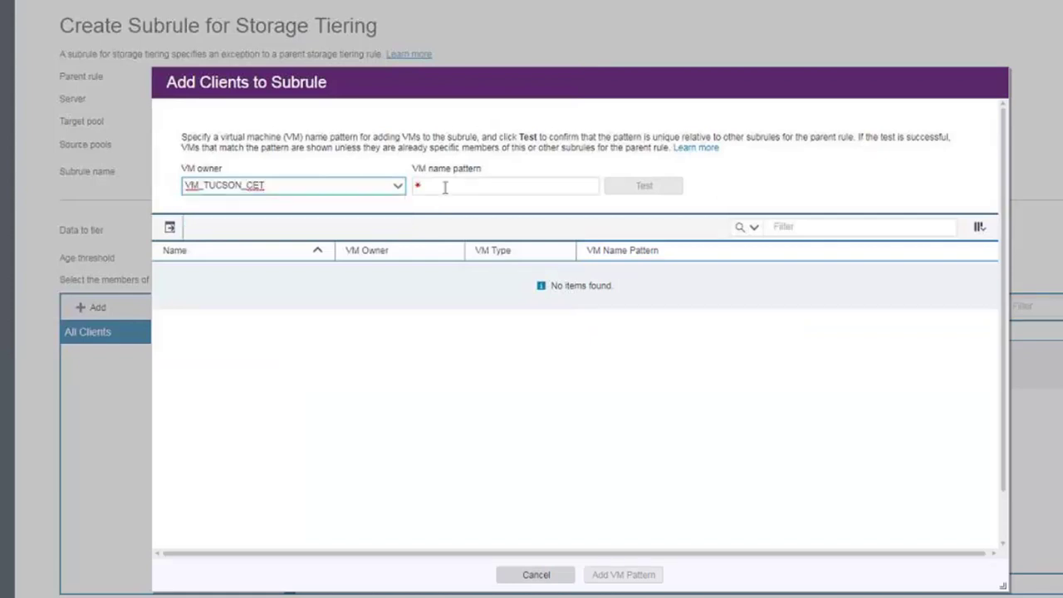
pyautogui.click(445, 188)
pyautogui.write('DEV')
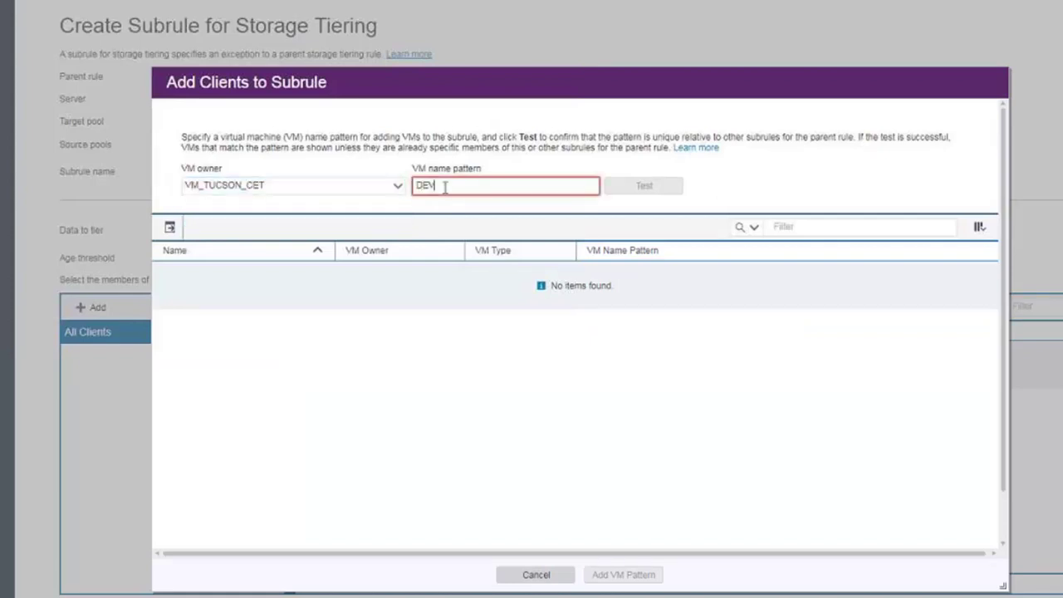
pyautogui.write('TEST*')
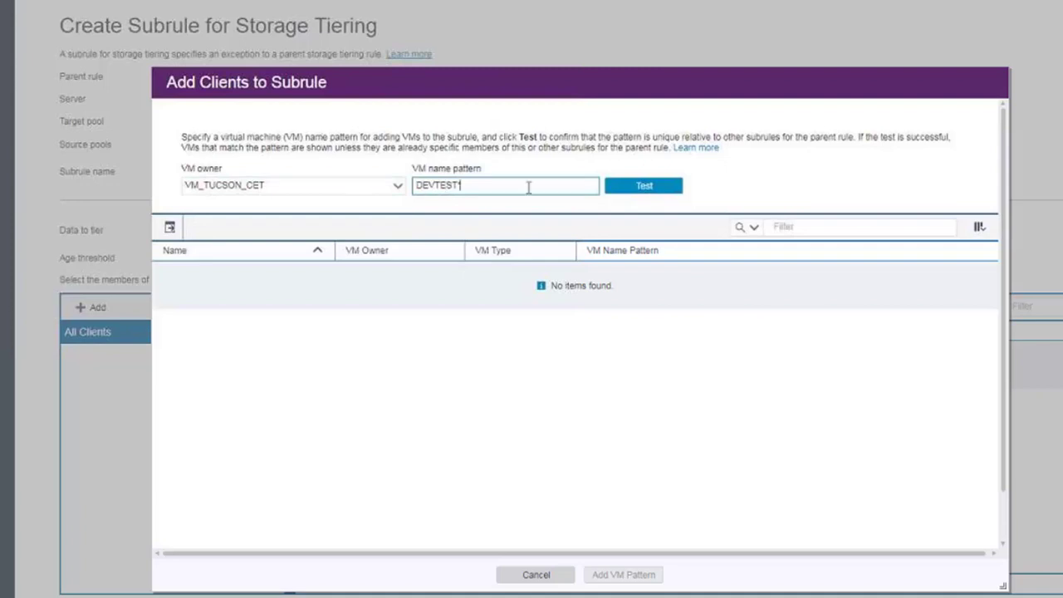
pyautogui.click(635, 187)
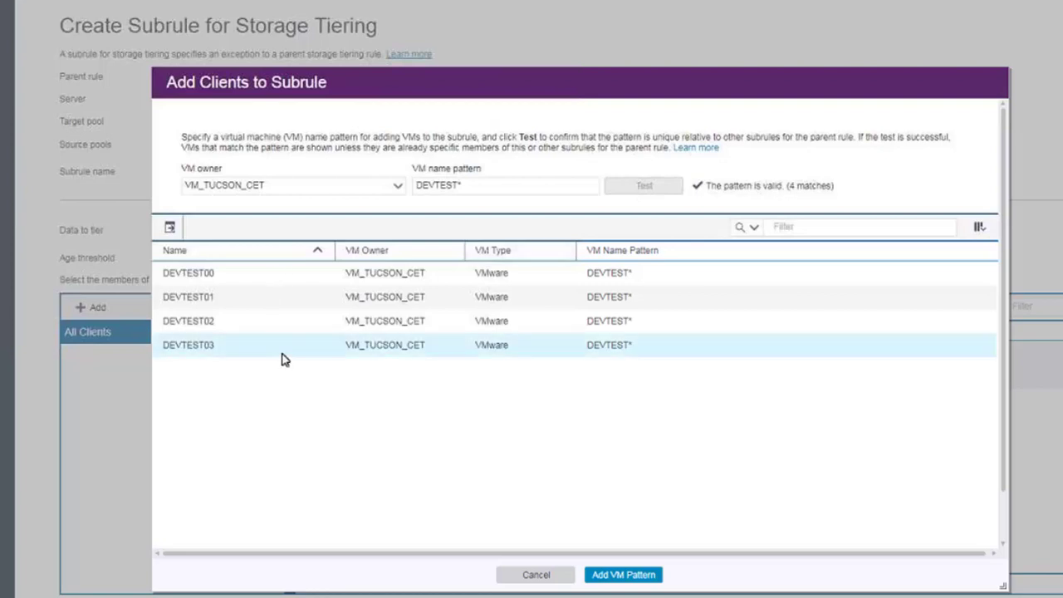
pyautogui.click(623, 573)
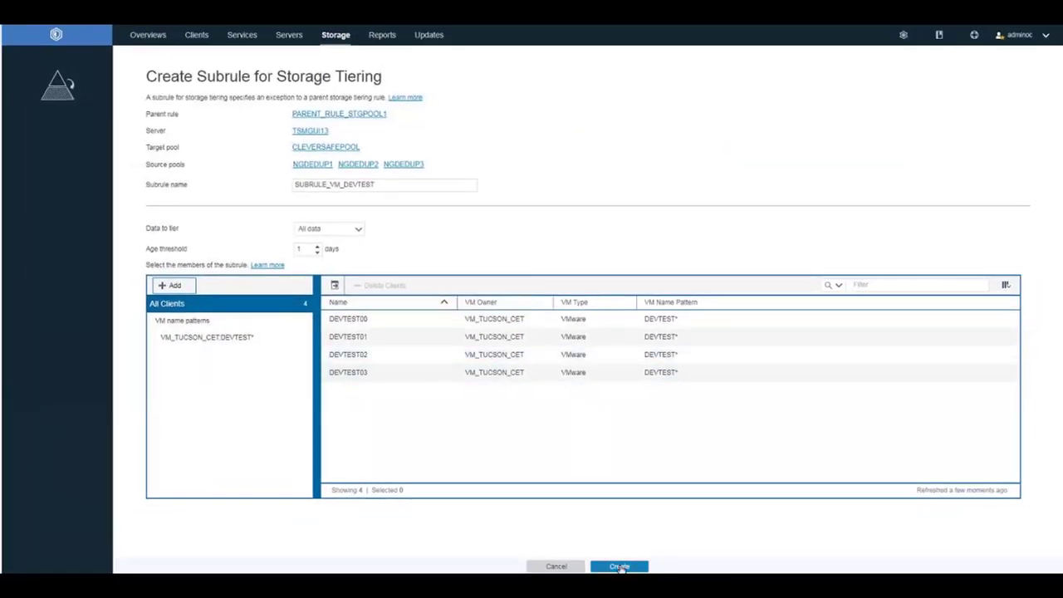
# - Switch PARENT_RULE_STGPOOL1 to Active and save, then open the SUBRULE_VM_DEVTEST summary
pyautogui.moveTo(335, 34)
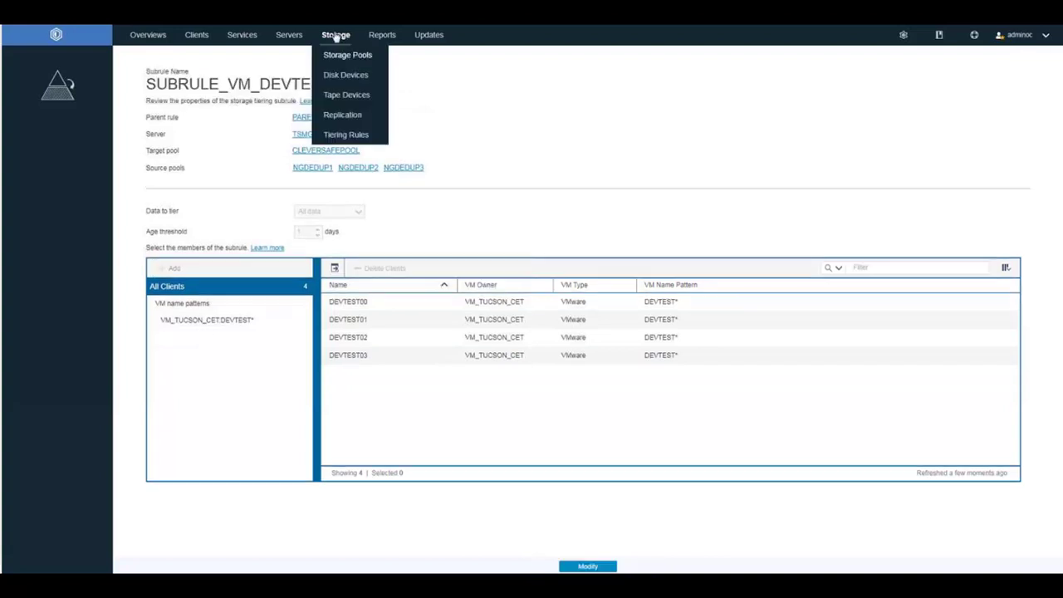
pyautogui.click(349, 138)
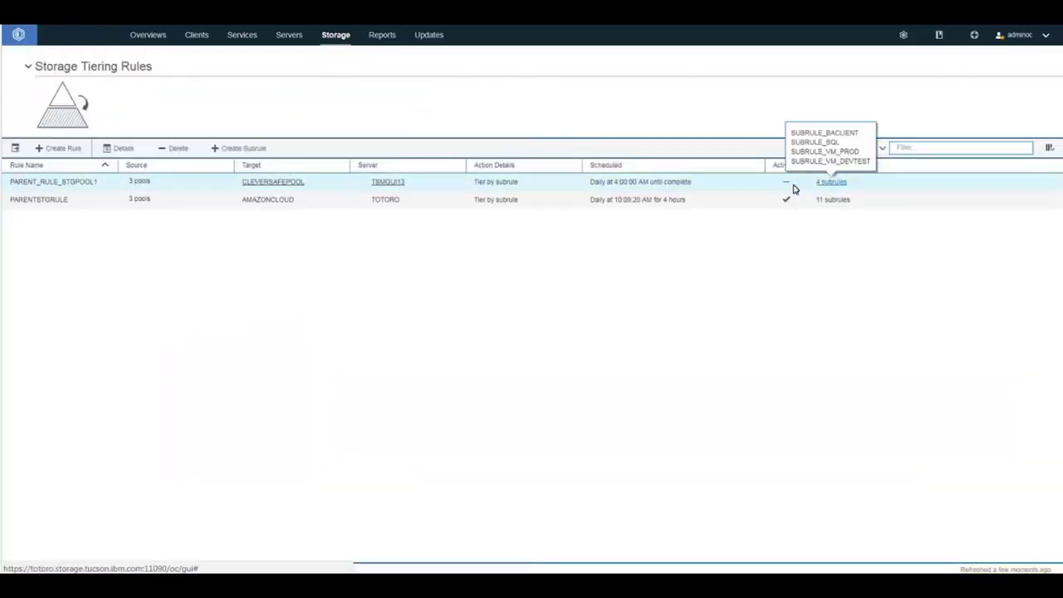
pyautogui.click(828, 184)
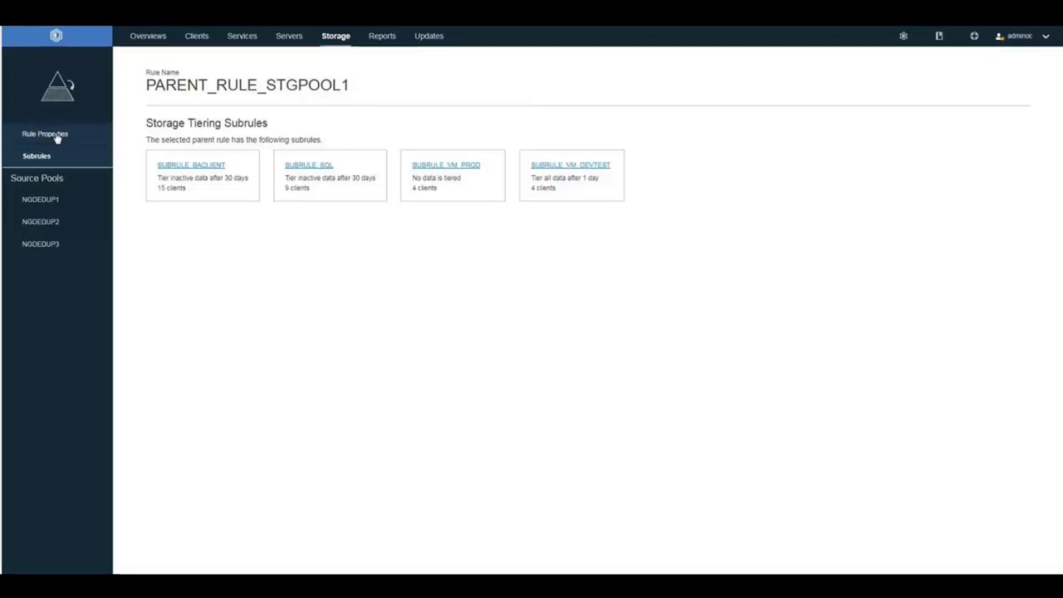
pyautogui.click(56, 137)
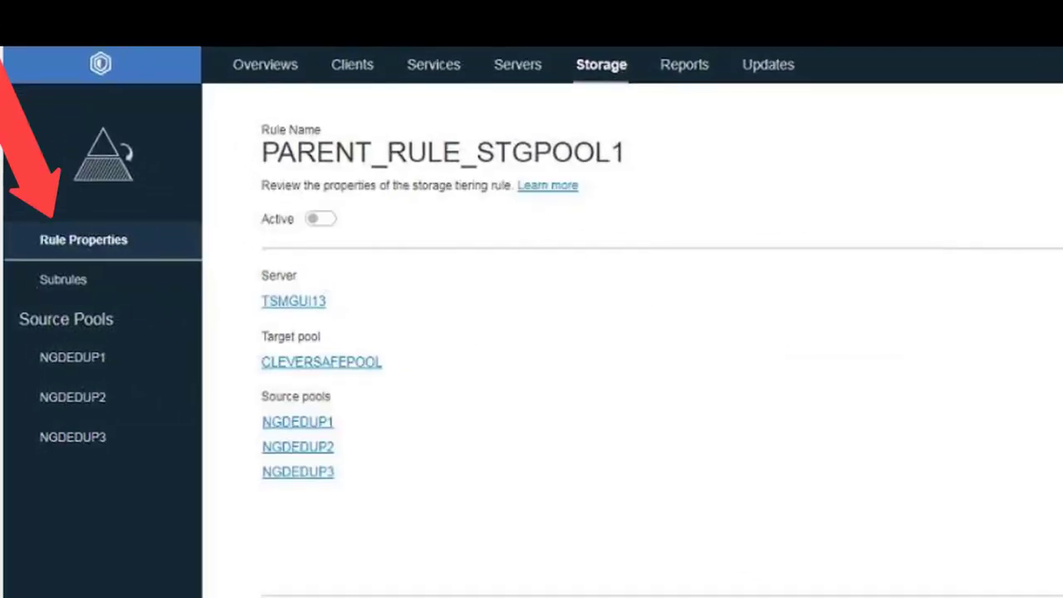
pyautogui.click(314, 221)
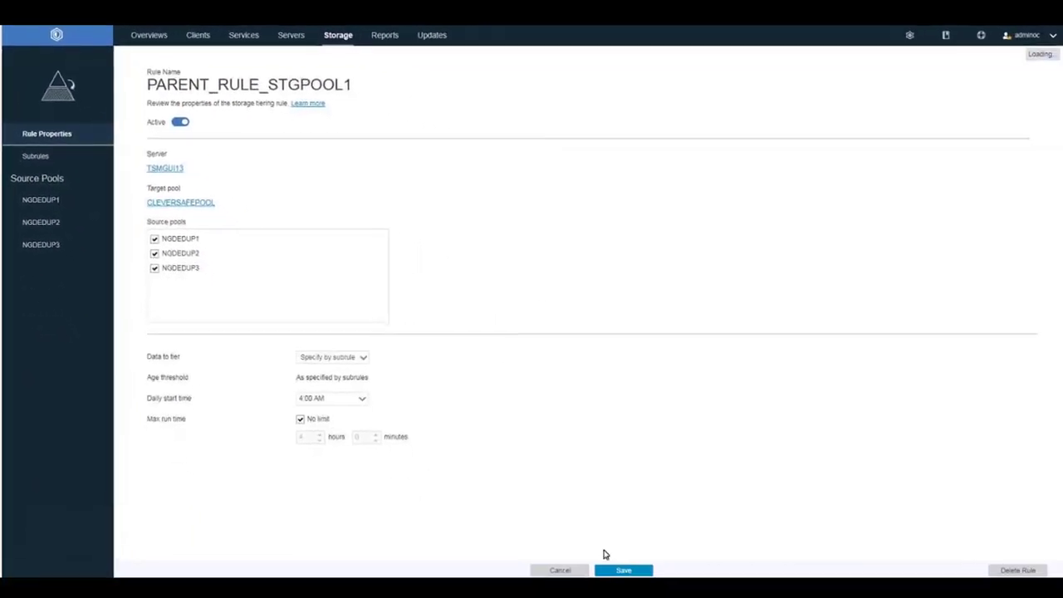
pyautogui.click(618, 566)
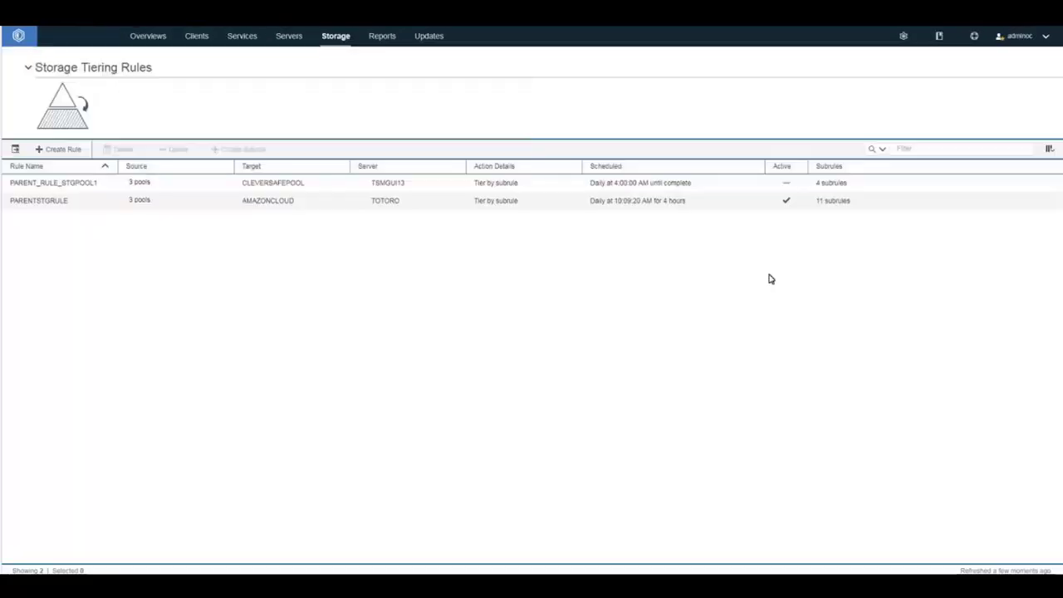
pyautogui.moveTo(829, 183)
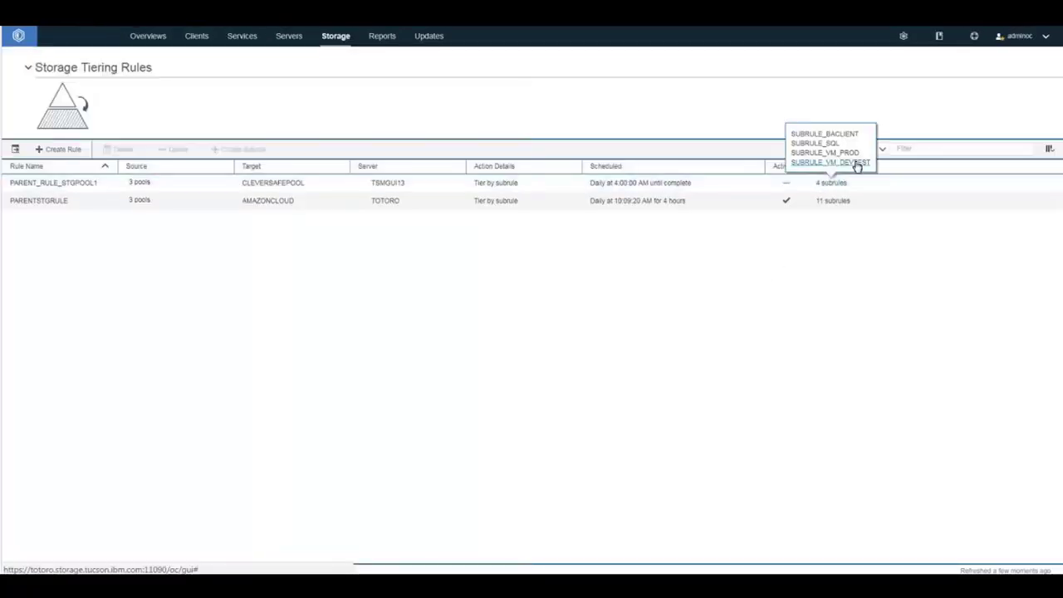
pyautogui.click(855, 162)
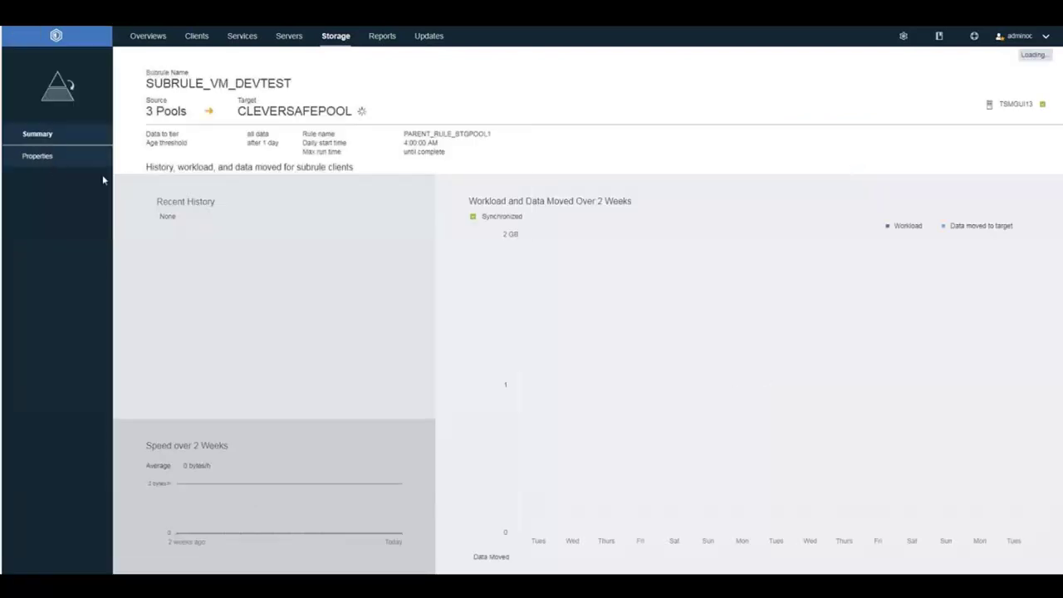
# - Add the two KINGSTON11_HV_TGT Hyper-V clients to SUBRULE_VM_DEVTEST, save six members
pyautogui.click(50, 156)
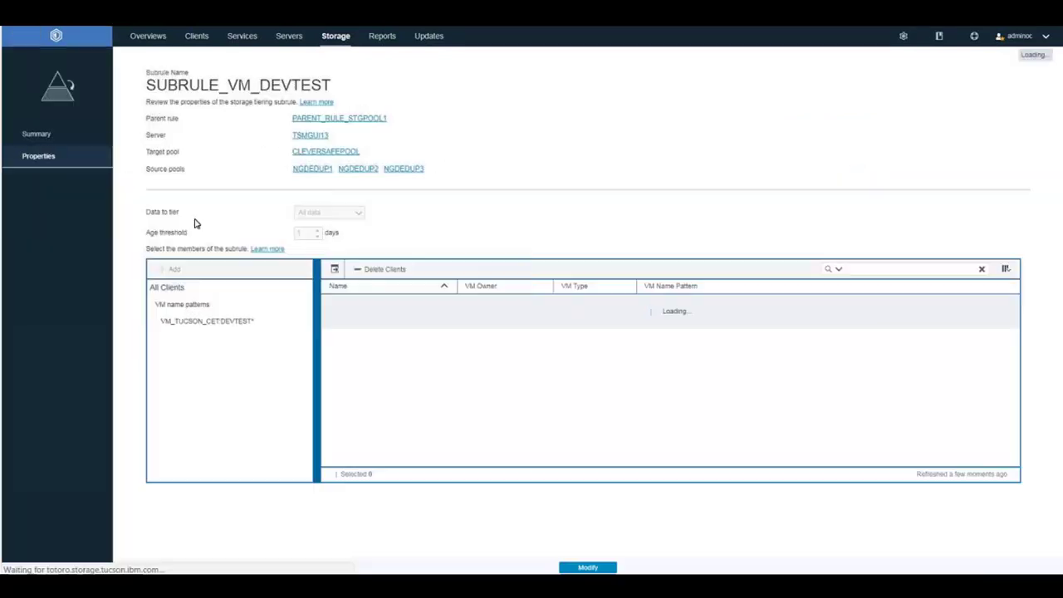
pyautogui.click(587, 567)
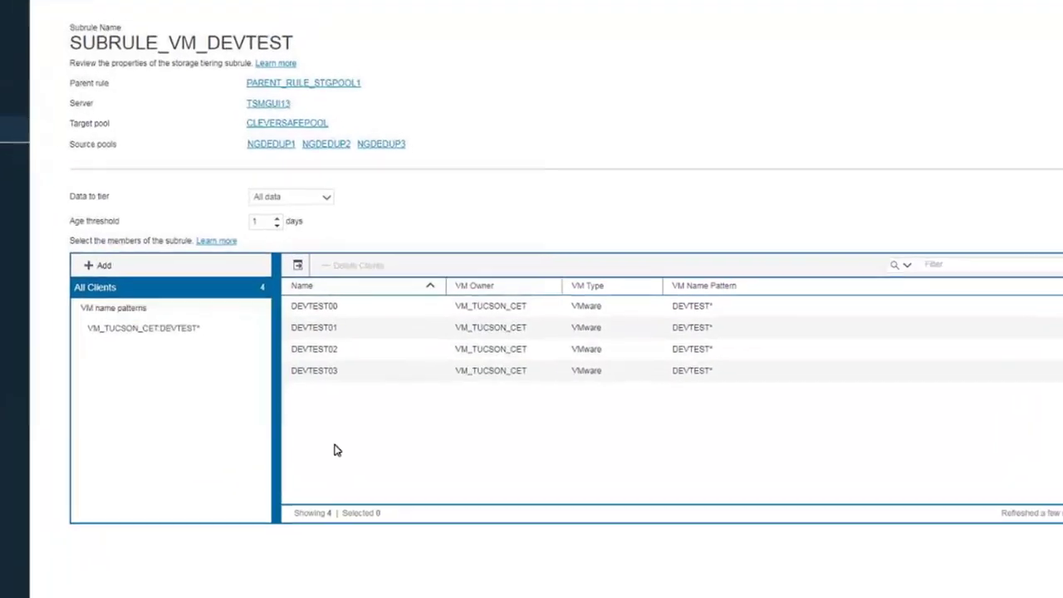
pyautogui.click(108, 265)
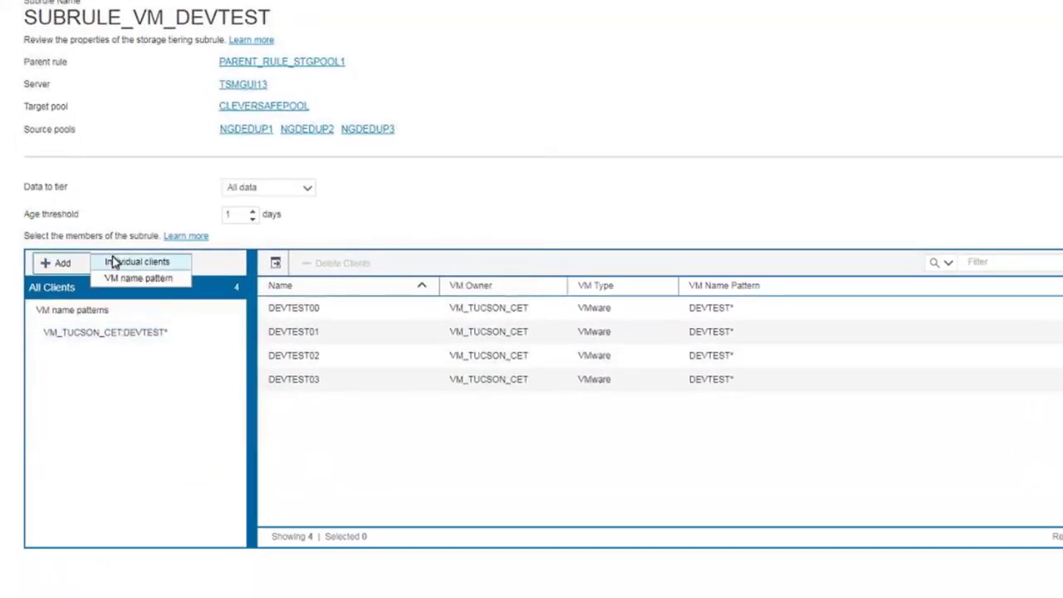
pyautogui.click(117, 262)
pyautogui.scroll(-2, 292, 356)
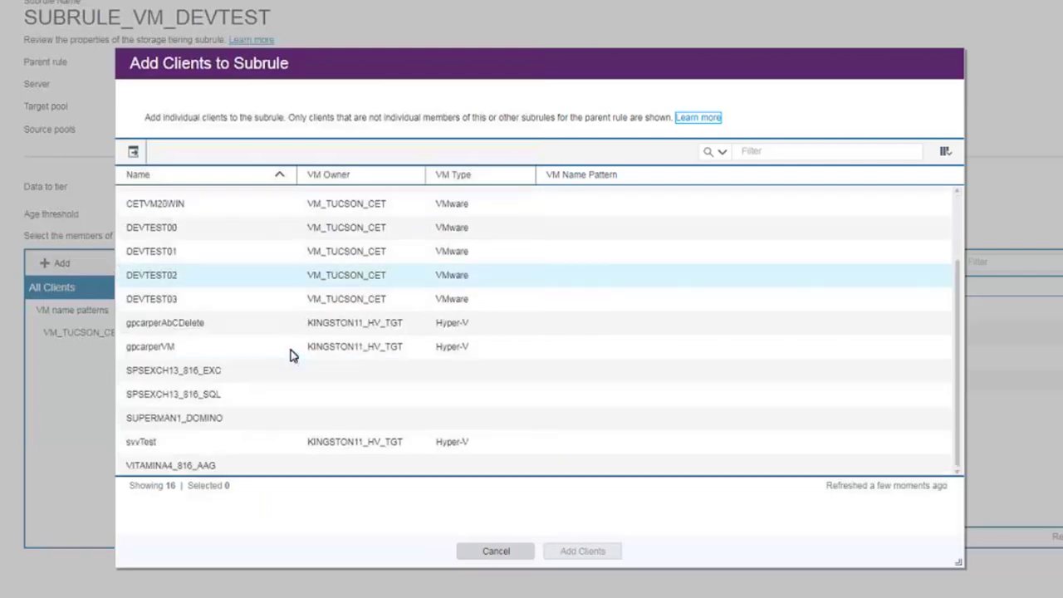
pyautogui.click(280, 336)
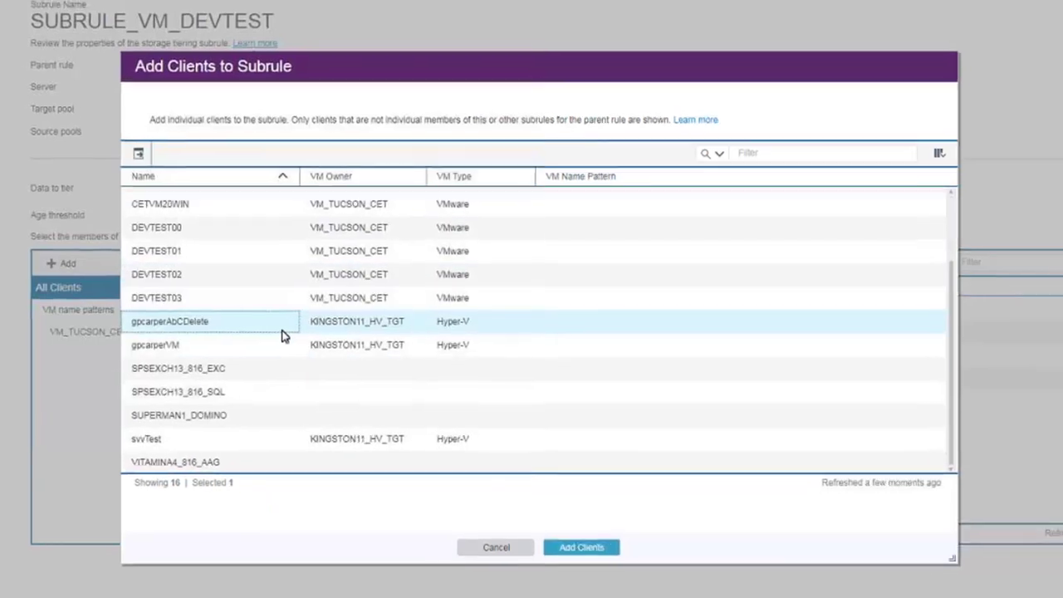
pyautogui.keyDown('ctrl'); pyautogui.click(280, 344); pyautogui.keyUp('ctrl')
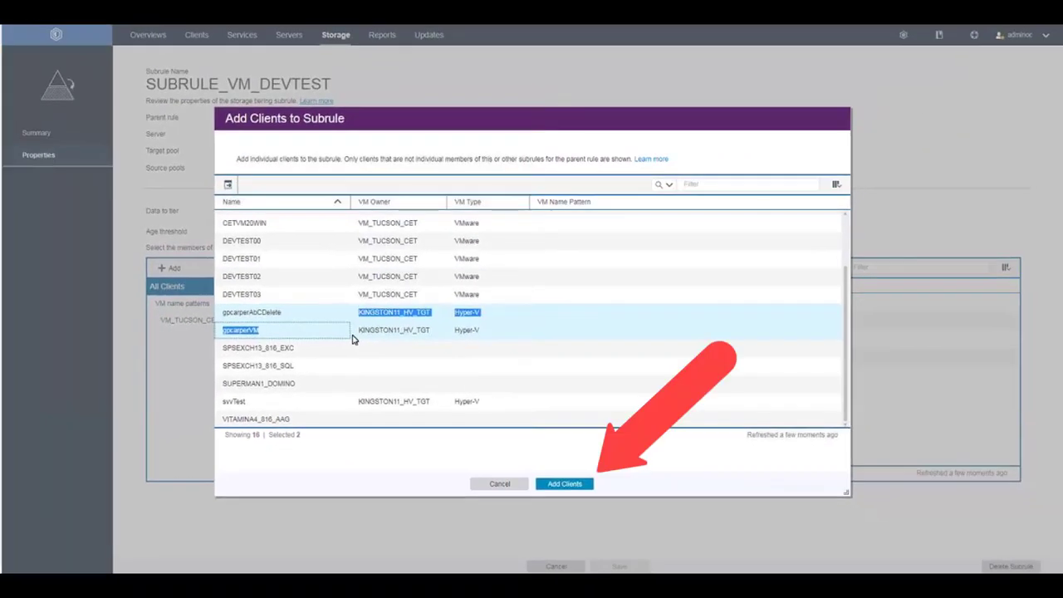
pyautogui.click(581, 547)
pyautogui.click(619, 565)
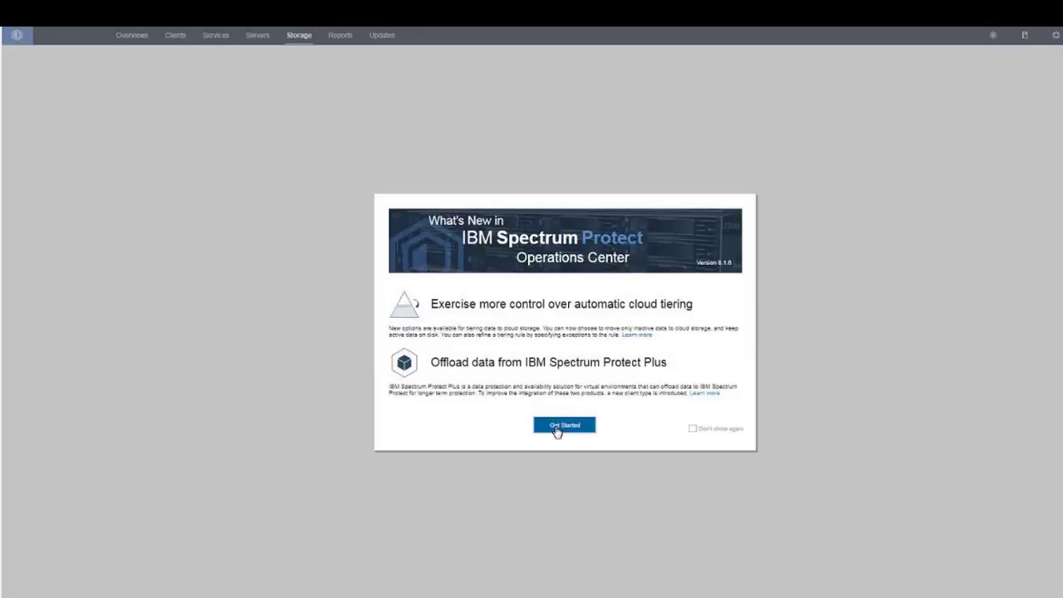
pyautogui.click(563, 425)
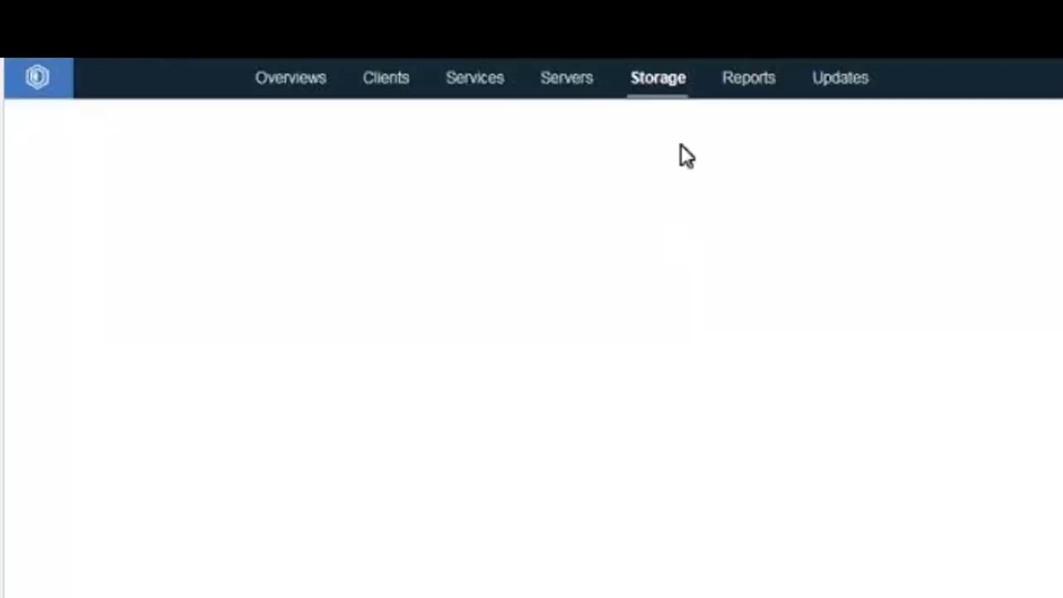
# - Open the details of the NOTIERING rule on server VALIUM to list its eight subrules
pyautogui.moveTo(310, 48)
pyautogui.click(679, 267)
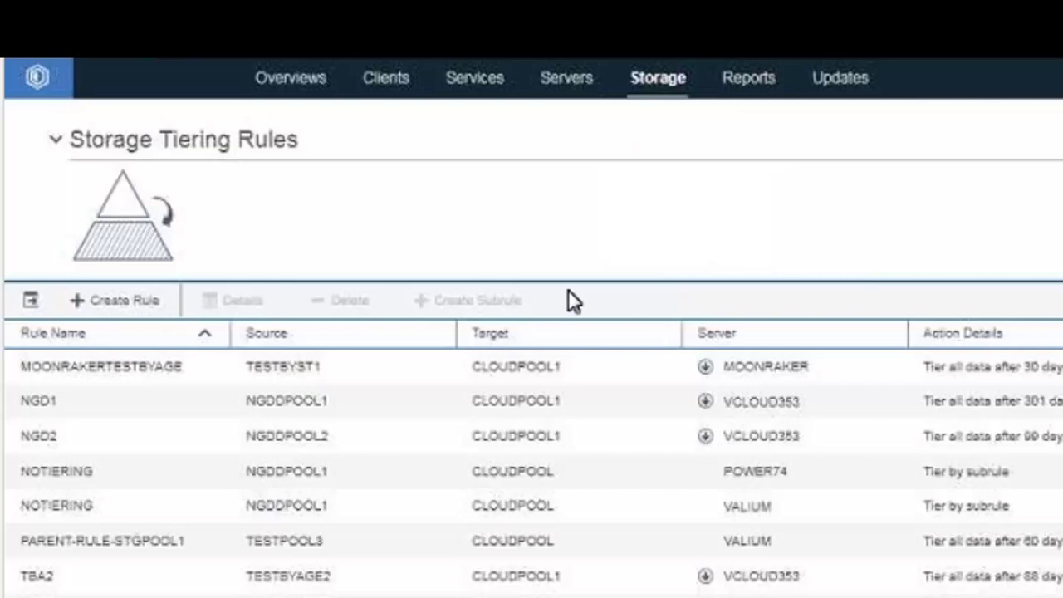
pyautogui.click(564, 505)
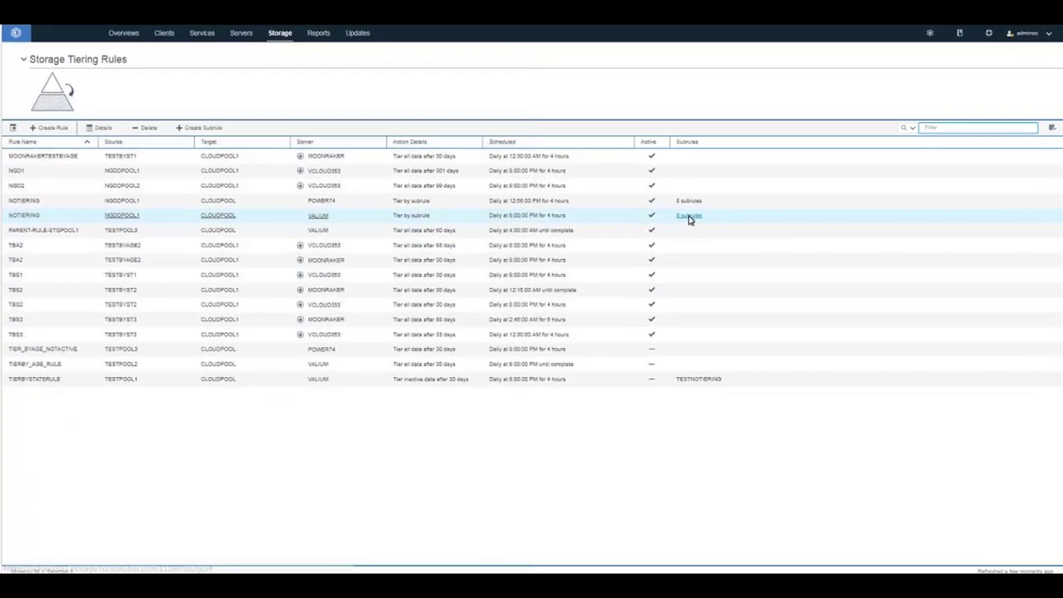
pyautogui.click(690, 218)
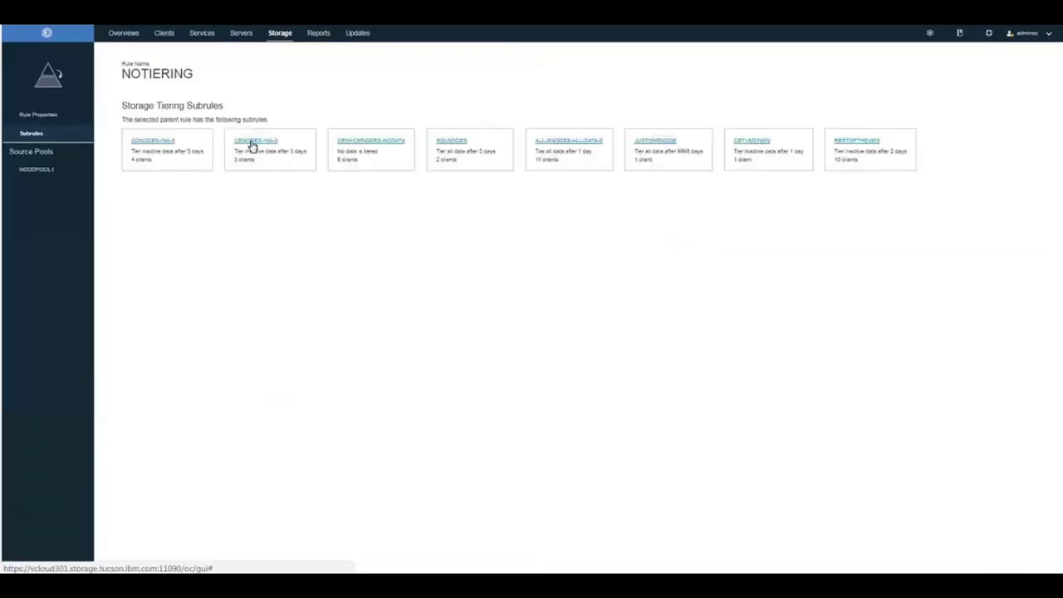
# - Open the CDNODES-INA-3 subrule summary, expand Recent History, and inspect the workload and speed charts
pyautogui.click(163, 143)
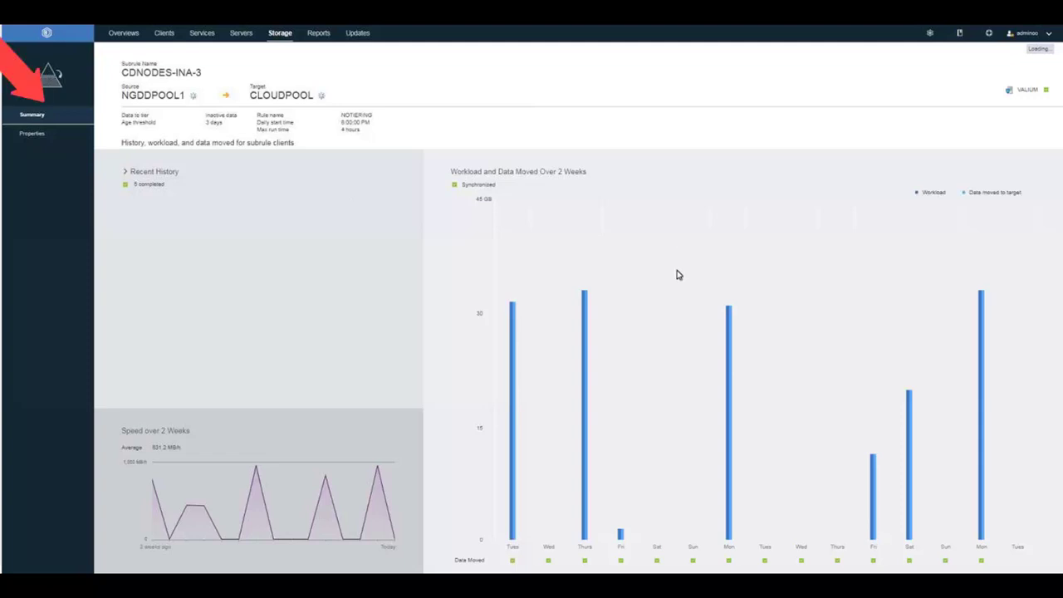
pyautogui.click(125, 172)
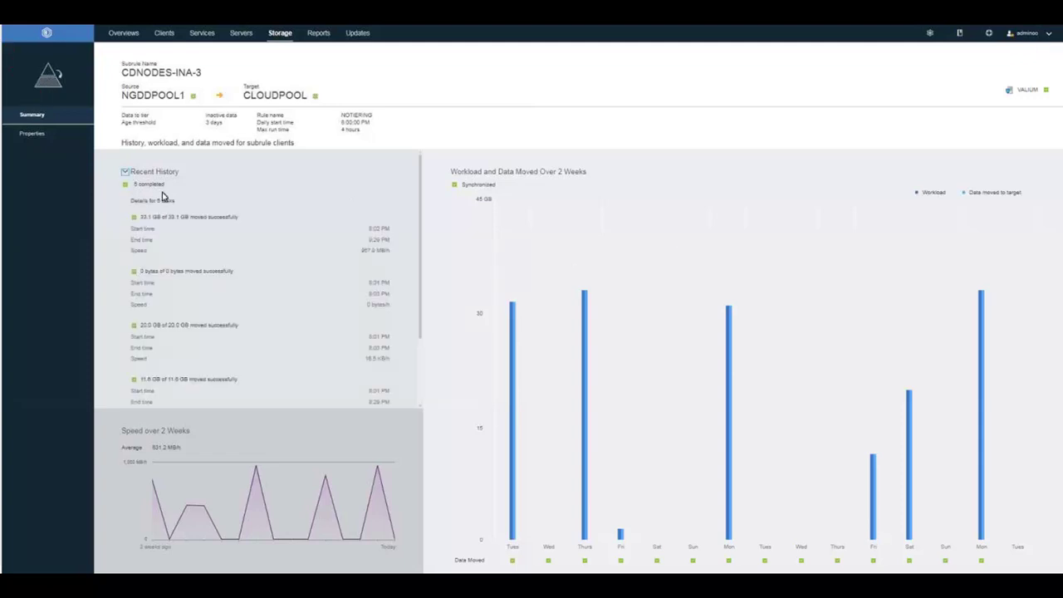
pyautogui.scroll(-1, 258, 252)
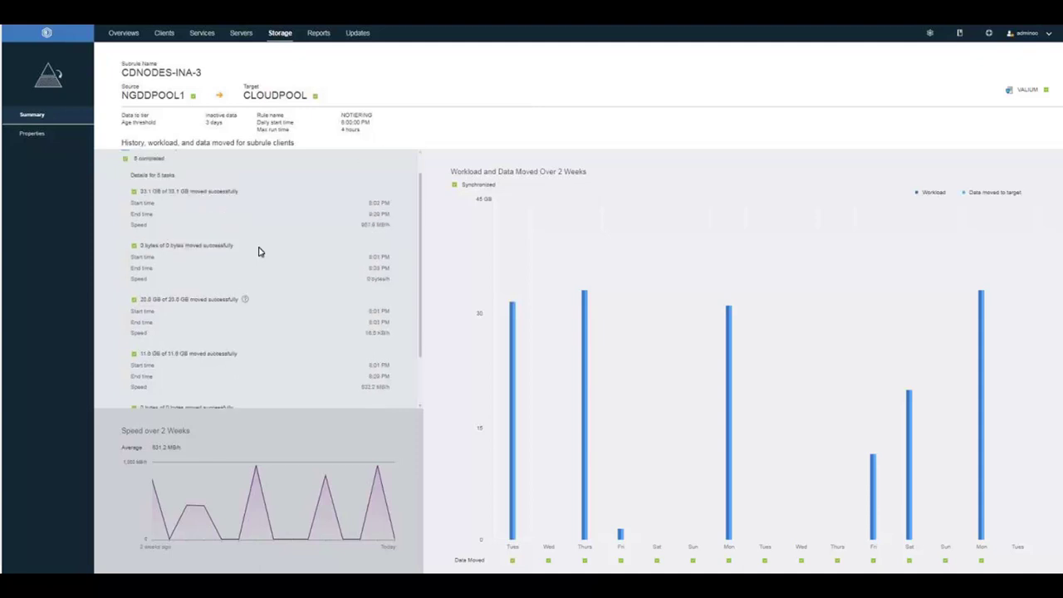
pyautogui.scroll(1, 388, 289)
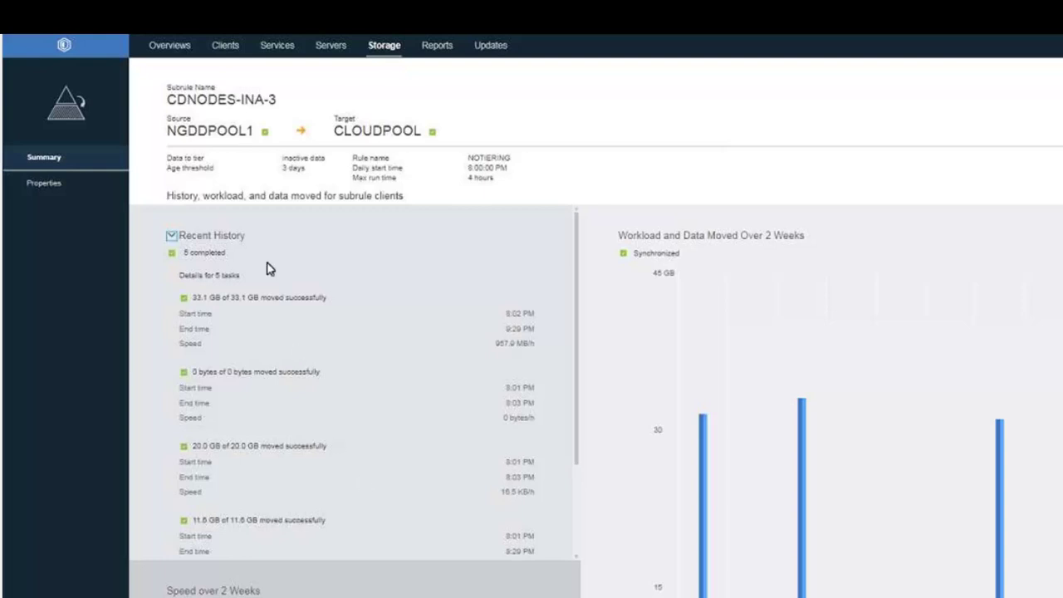
pyautogui.moveTo(801, 418)
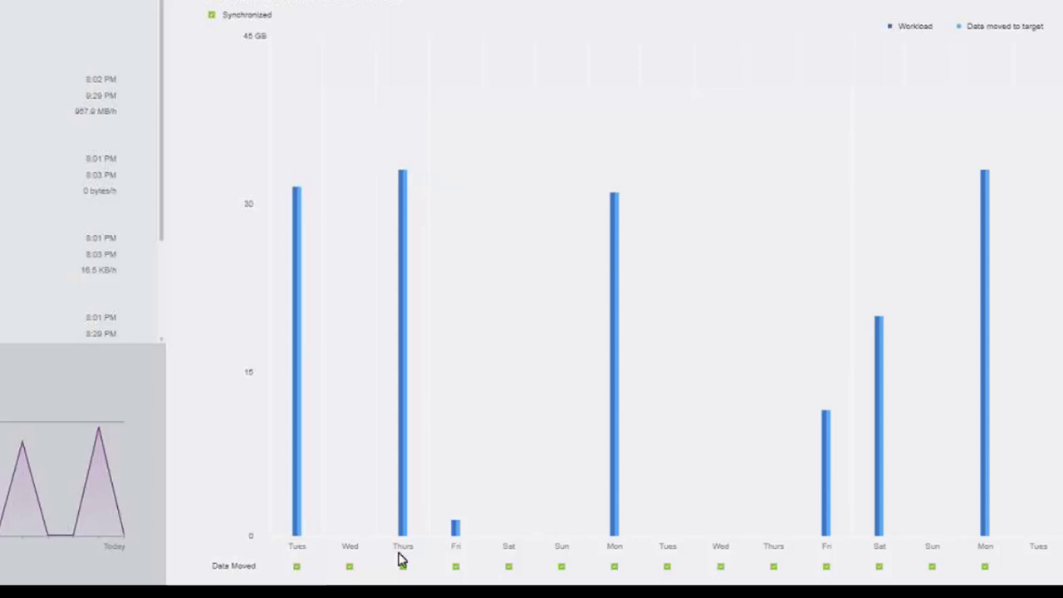
pyautogui.moveTo(404, 571)
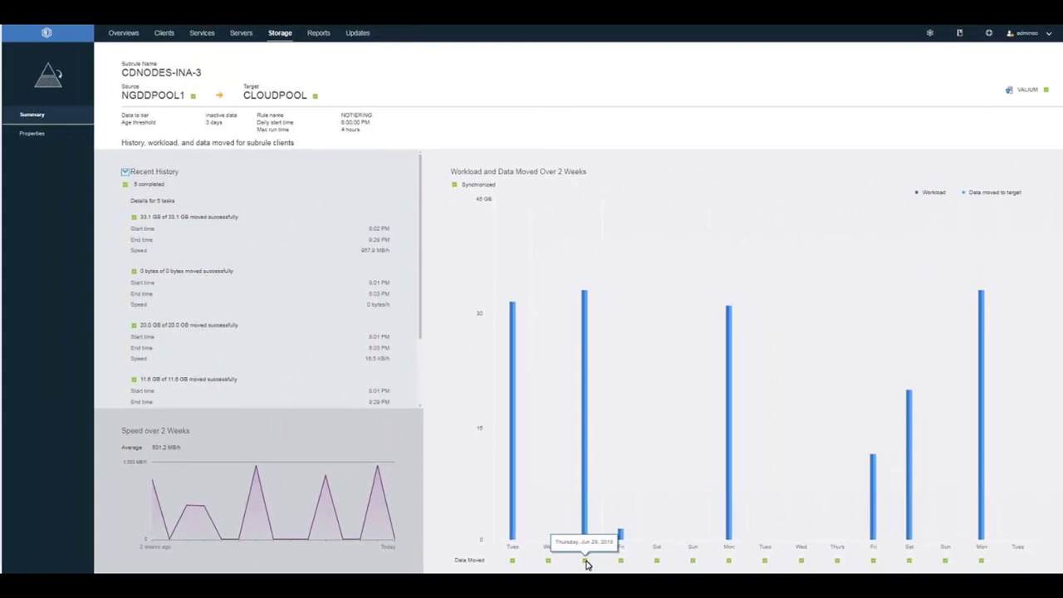
pyautogui.moveTo(0, 435)
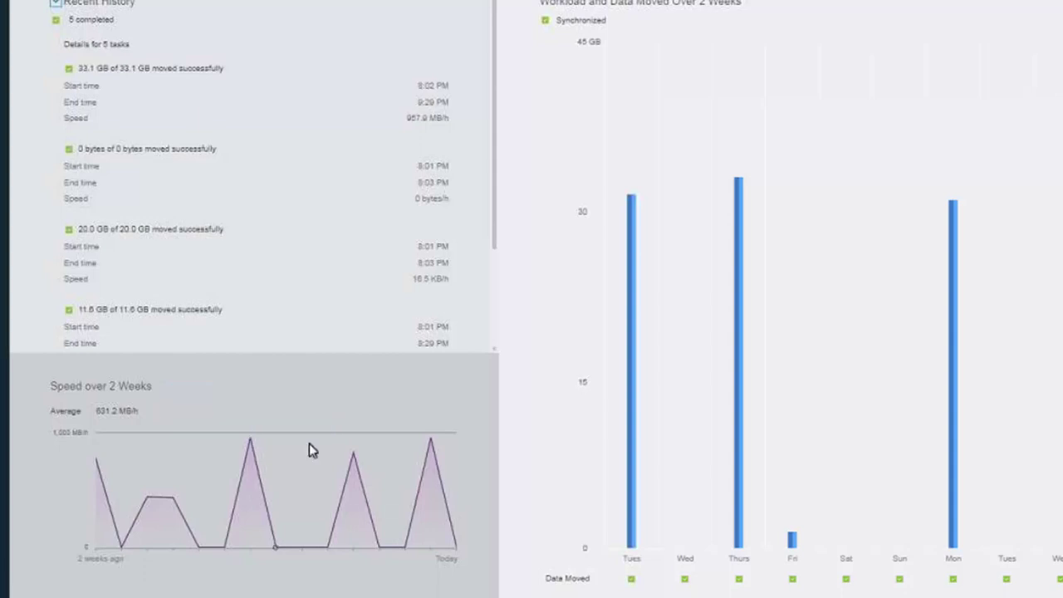
pyautogui.moveTo(353, 452)
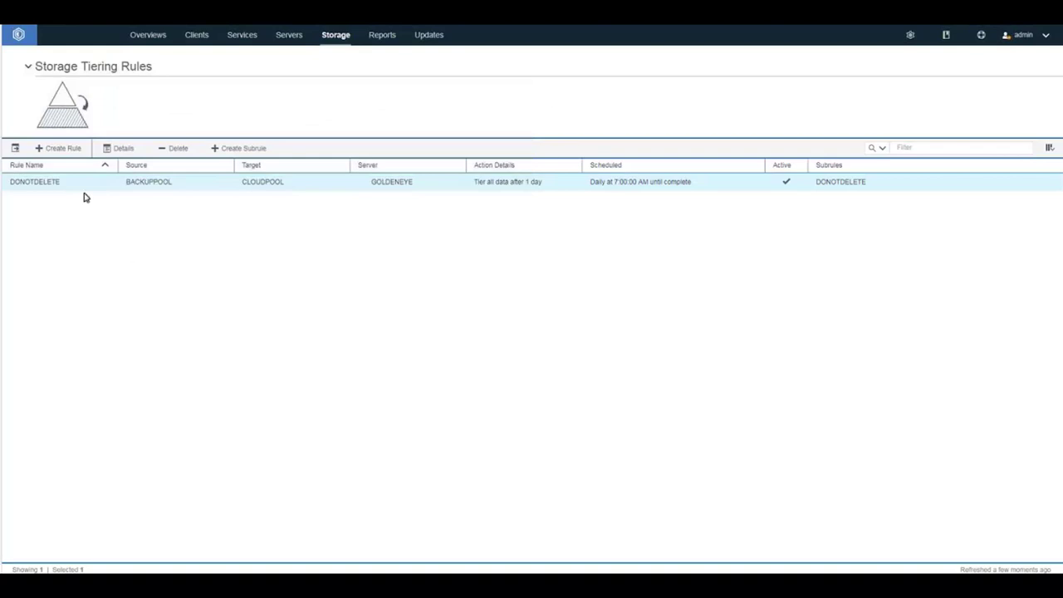
# - Review the DONOTDELETE subrule's history of one failed and four completed transfers, then view Servers
pyautogui.click(837, 184)
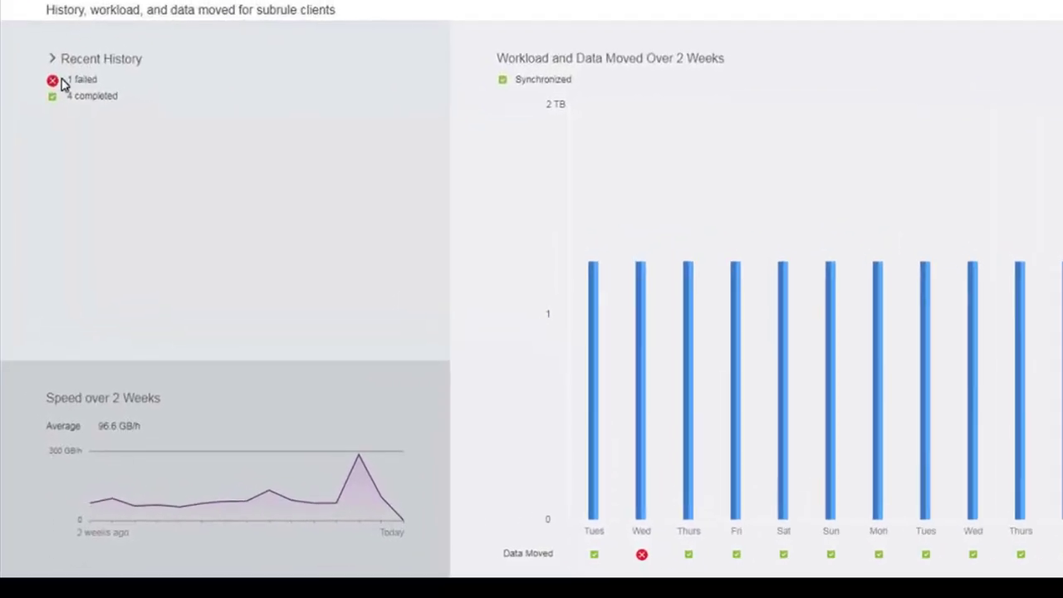
pyautogui.click(51, 57)
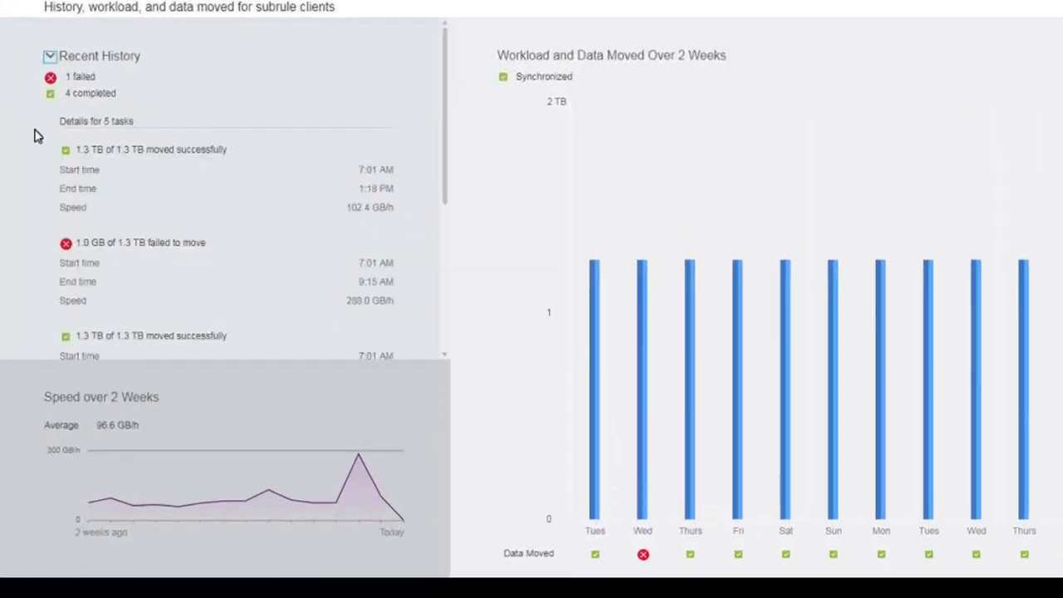
pyautogui.moveTo(219, 248)
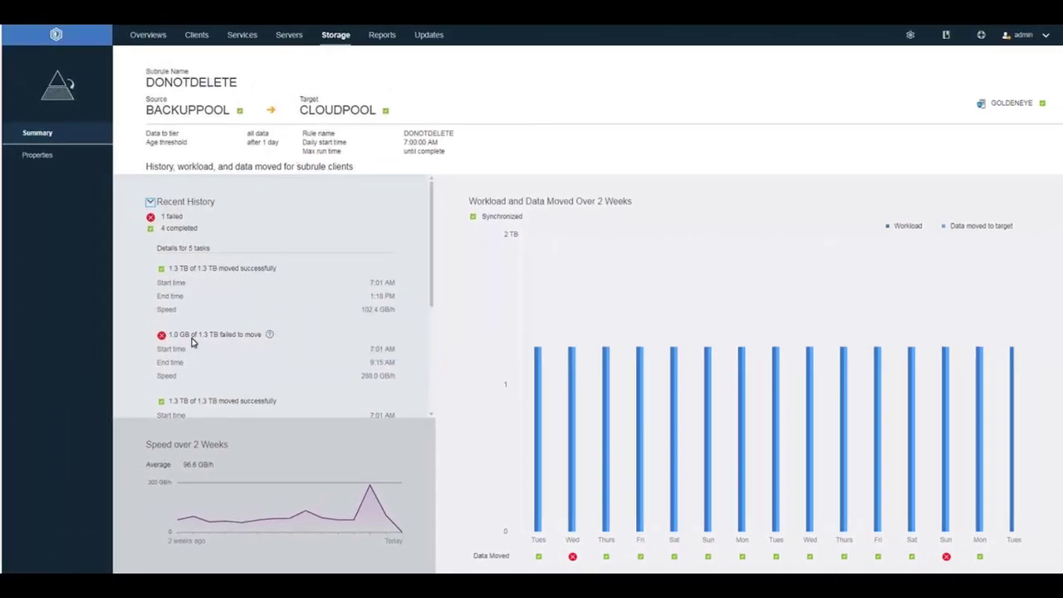
pyautogui.moveTo(946, 559)
pyautogui.moveTo(945, 353)
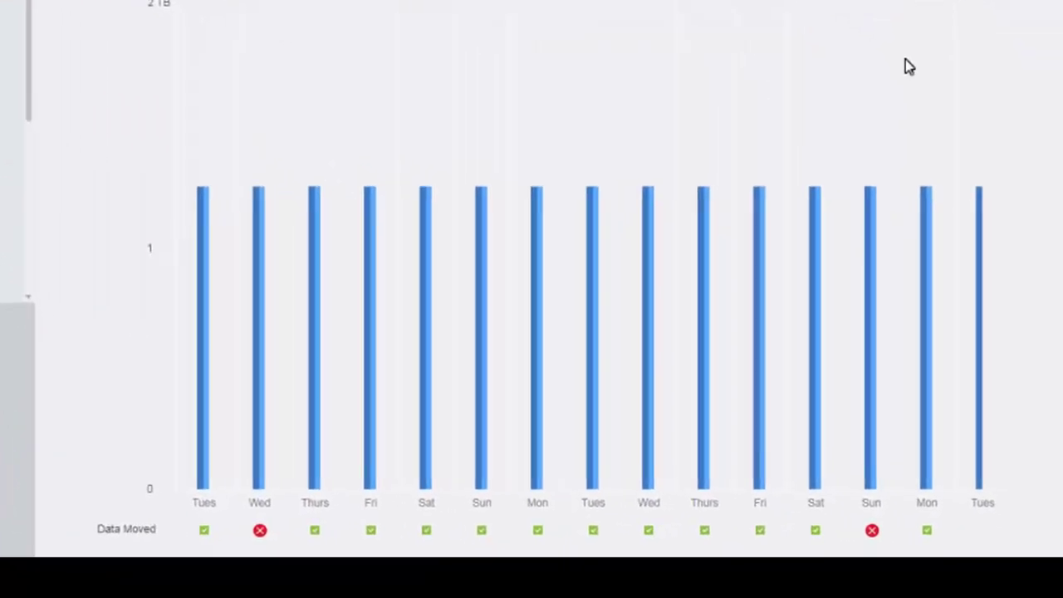
pyautogui.moveTo(994, 273)
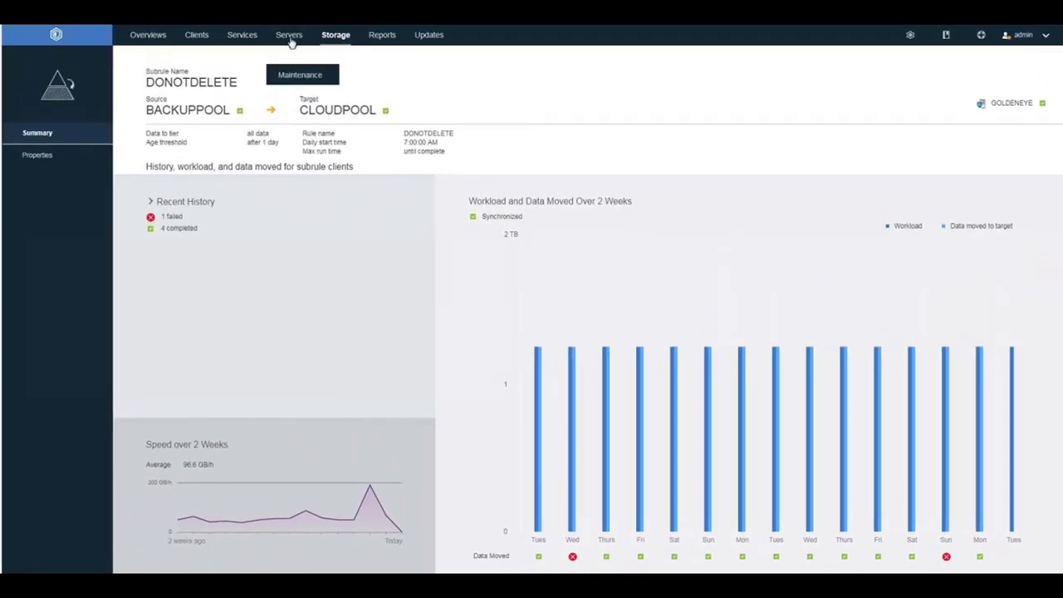
pyautogui.click(284, 55)
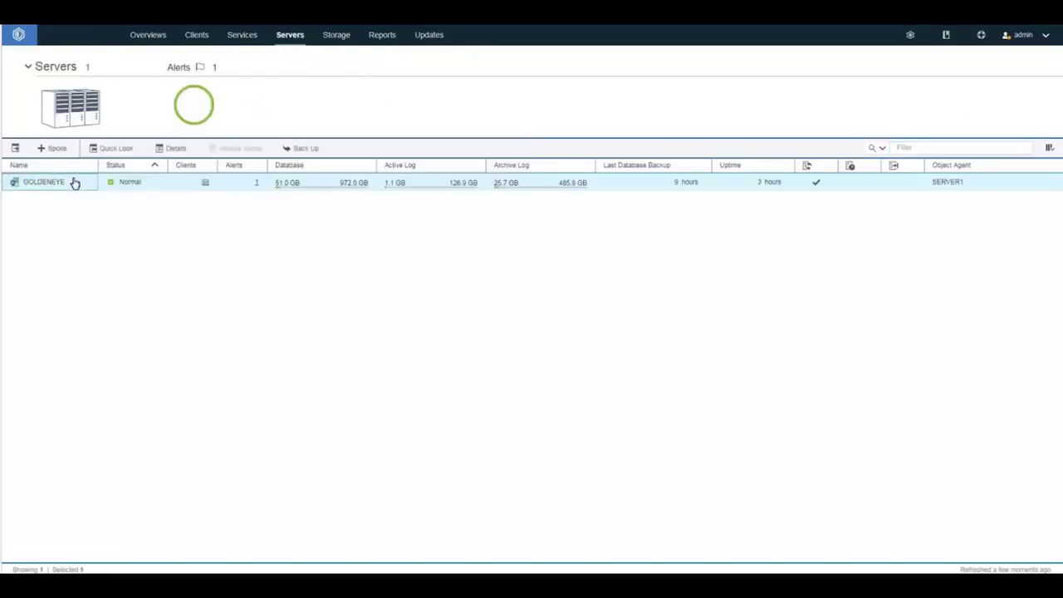
# - Show GOLDENEYE's Active Tasks with the enlarged activity log for Tier Storage Pool process 3
pyautogui.click(74, 182)
pyautogui.click(42, 200)
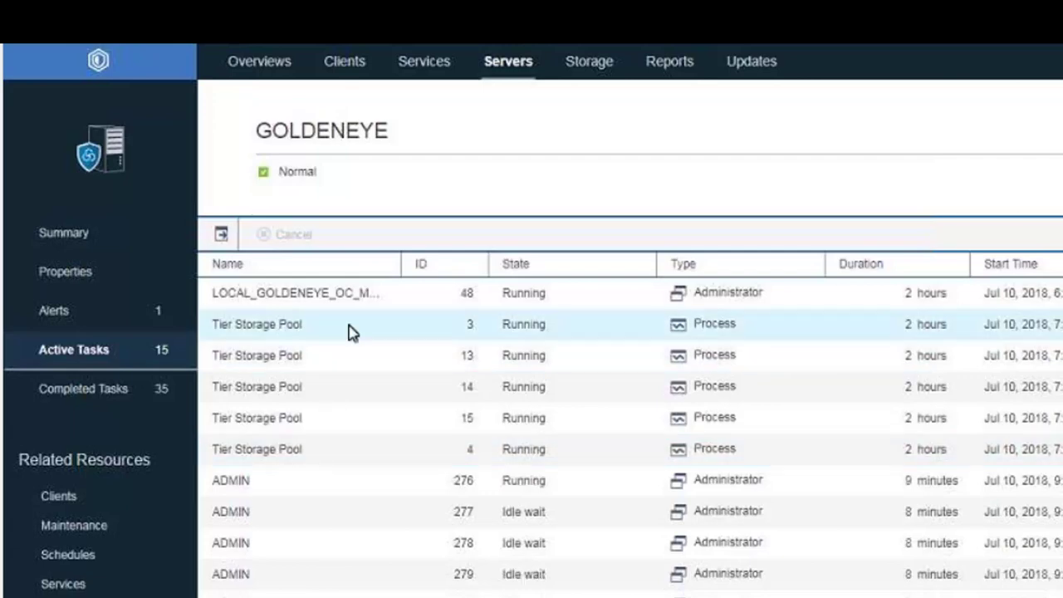
pyautogui.click(350, 331)
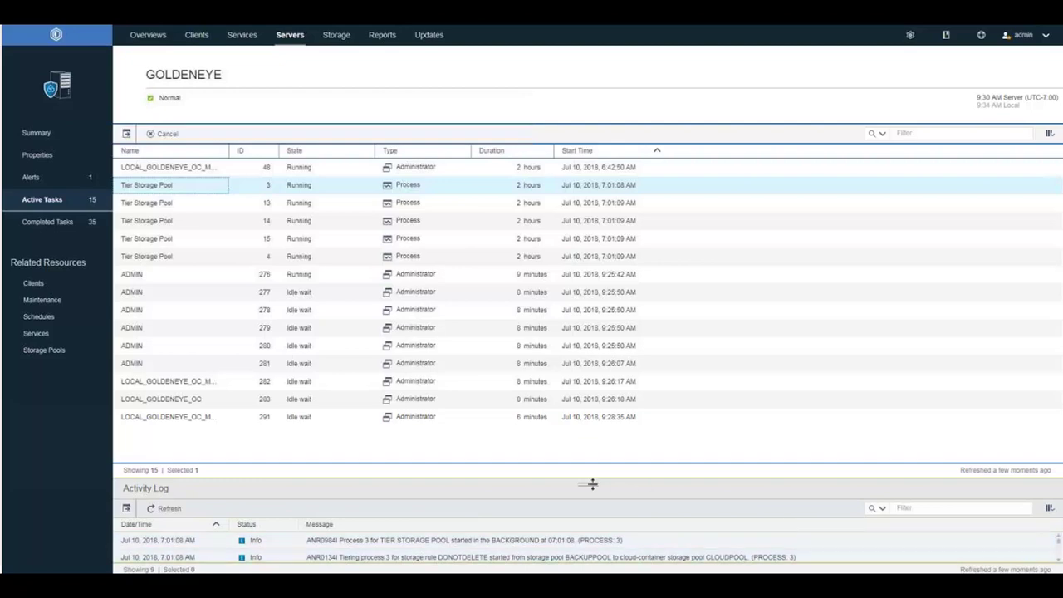
pyautogui.moveTo(591, 484); pyautogui.dragTo(593, 320)
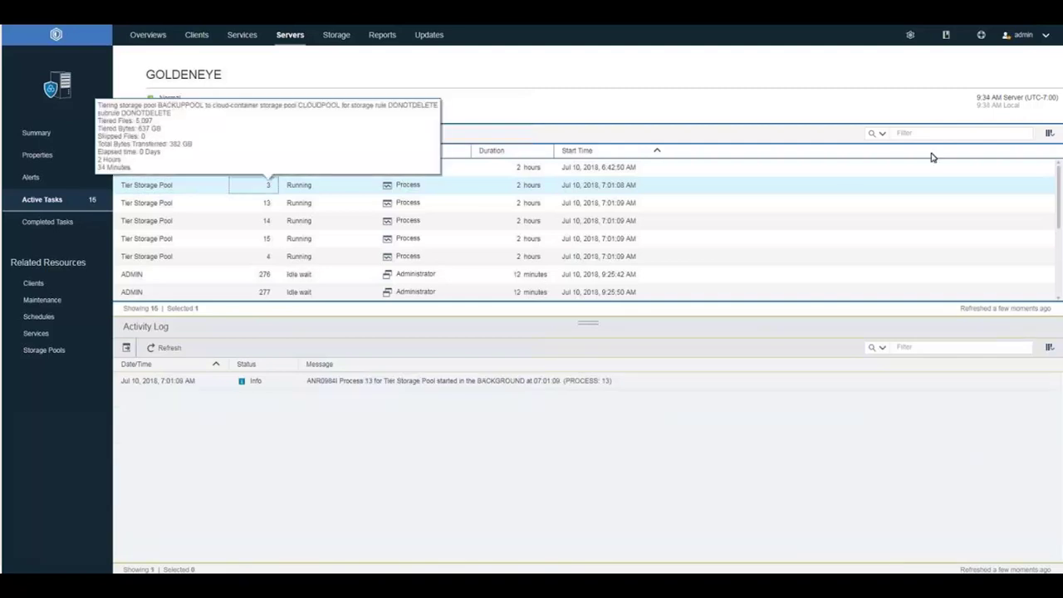
pyautogui.click(910, 34)
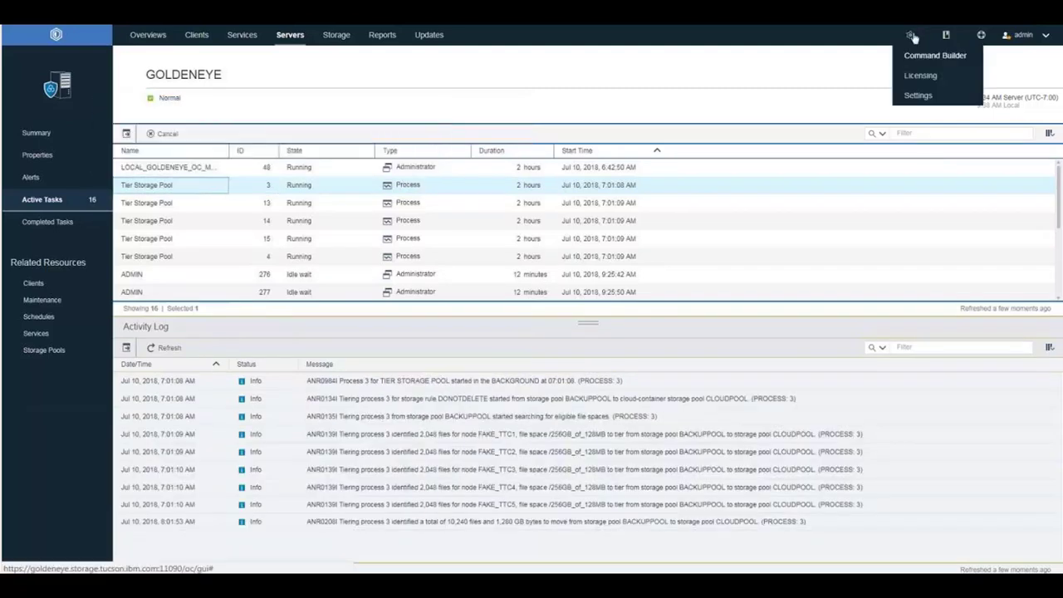
# - At the server command line, run help 3.68.35.4 and then 'help update subrule'
pyautogui.click(922, 54)
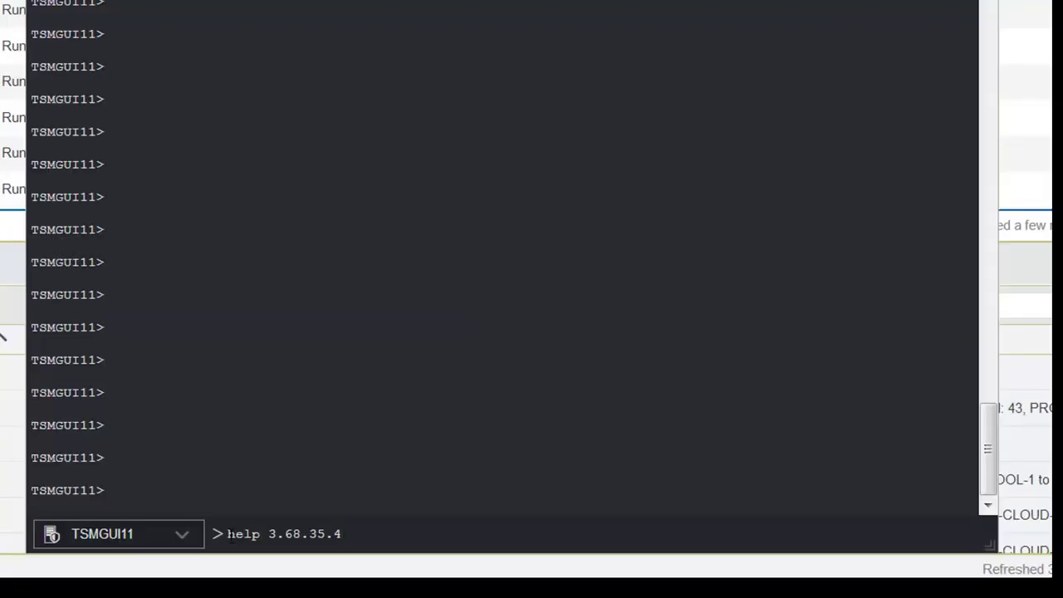
pyautogui.press('Return')
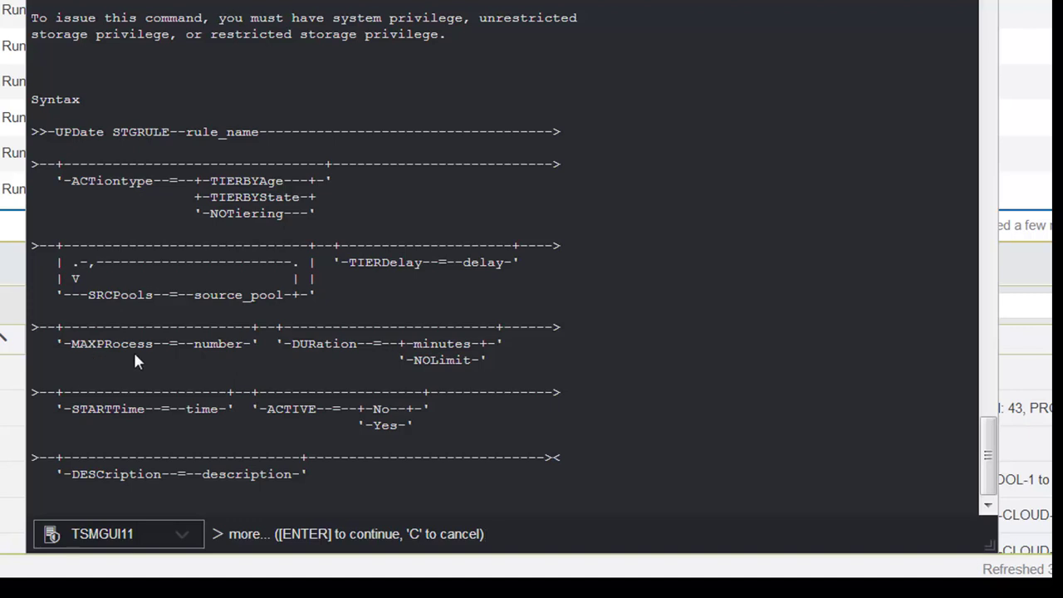
pyautogui.click(491, 532)
pyautogui.write('help update subrule')
pyautogui.press('Return')
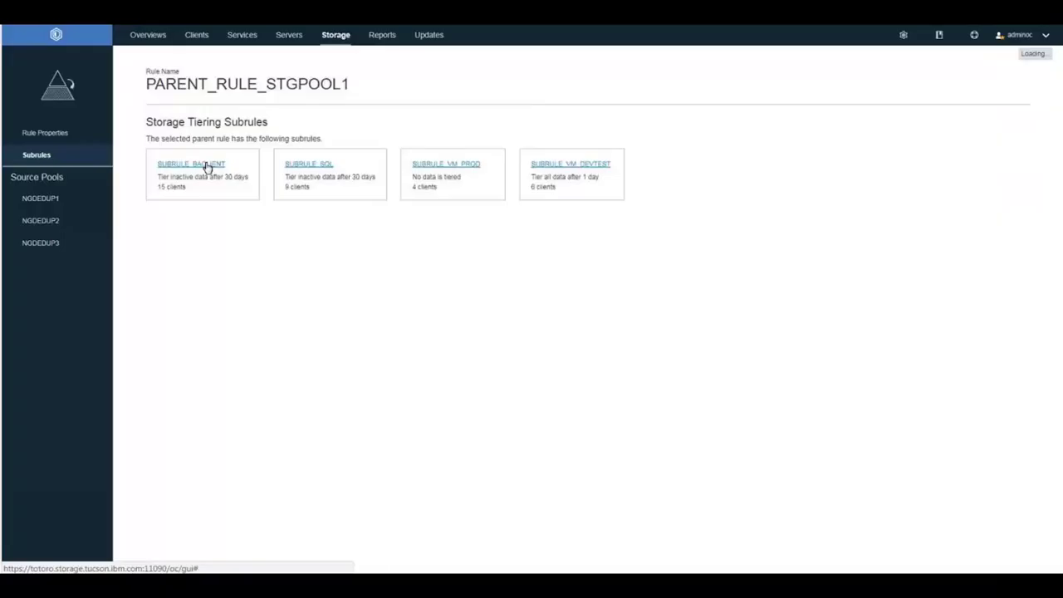
# - Delete the SUBRULE_BACLIENT subrule, leaving PARENT_RULE_STGPOOL1 with three subrules
pyautogui.click(207, 166)
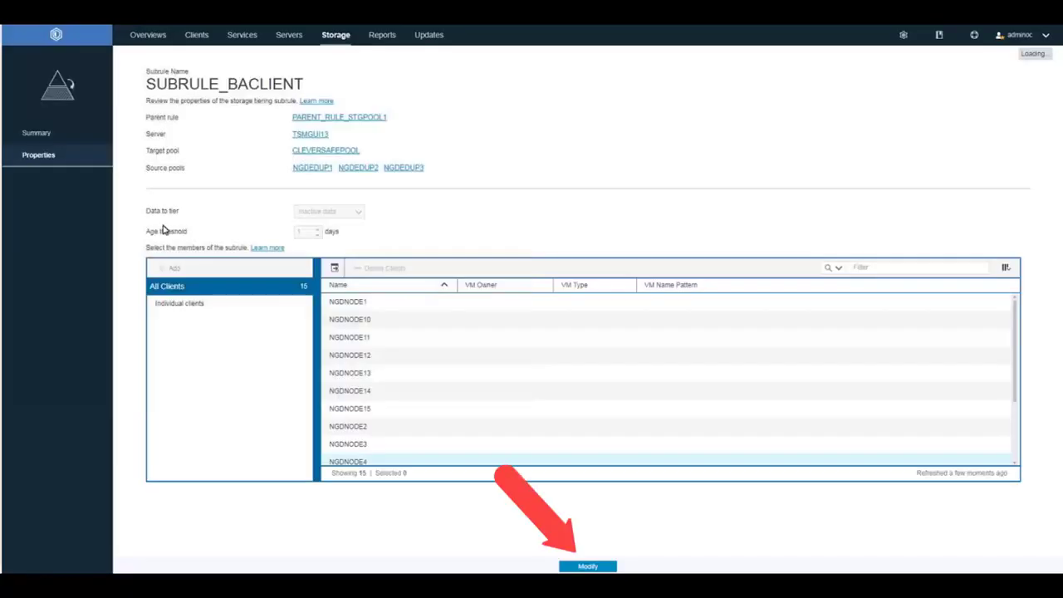
pyautogui.click(578, 567)
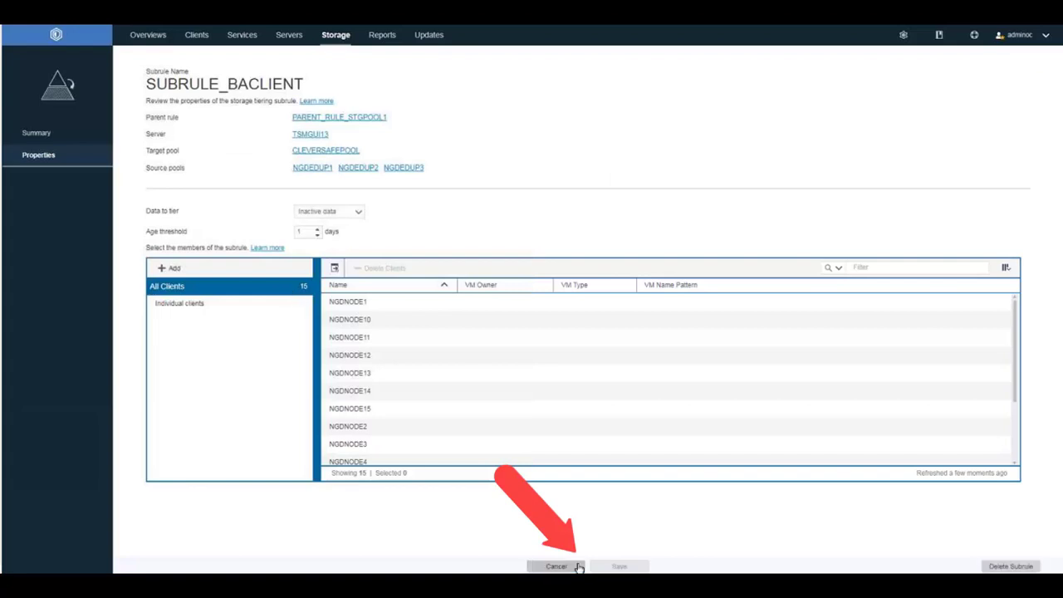
pyautogui.click(1000, 567)
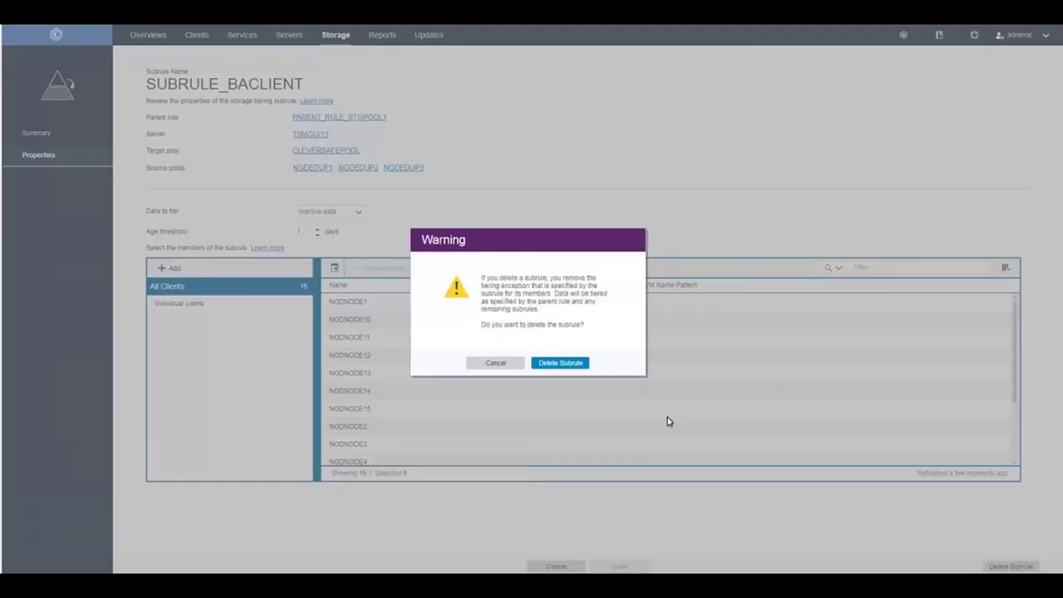
pyautogui.click(562, 363)
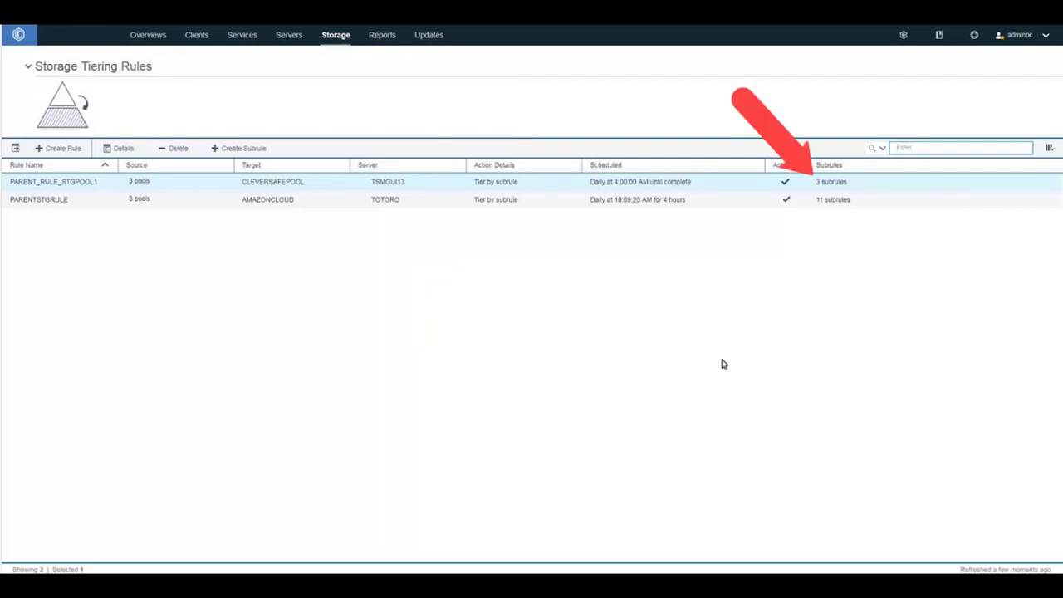
pyautogui.moveTo(831, 186)
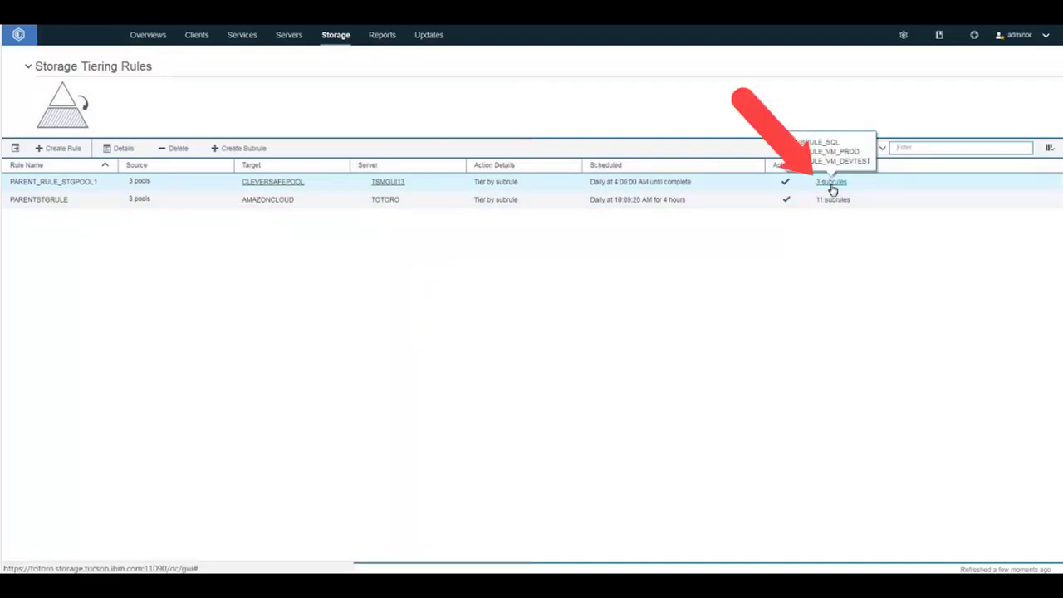